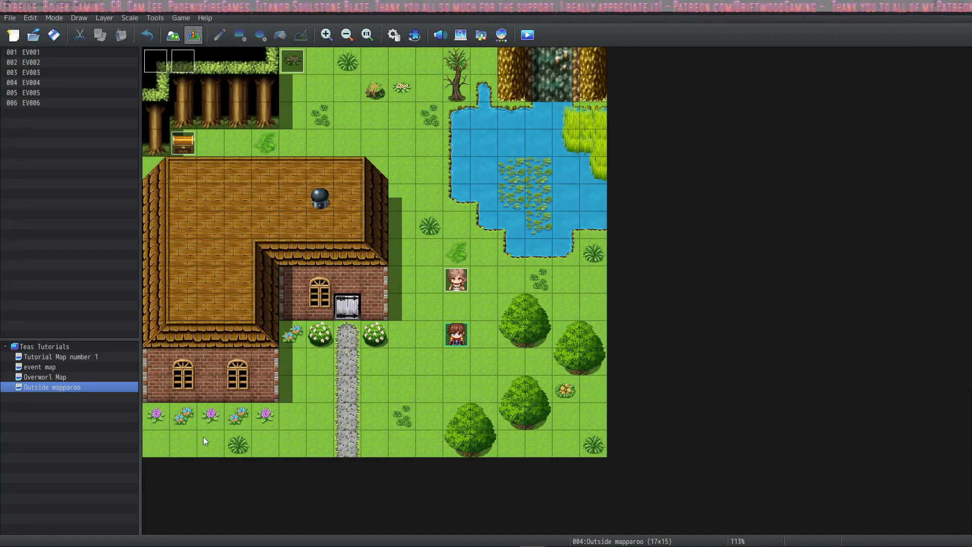
Create a new event EV007 on the empty grass tile and bring up its event command list.
double_click(481, 296)
key("Return")
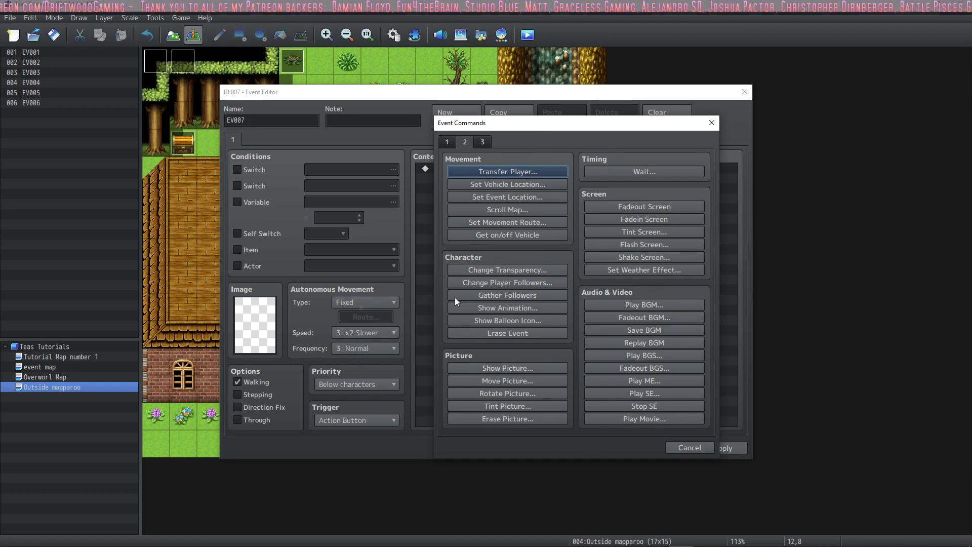
Add a Transfer Player command, which defaults to Outside mapparoo (12,8).
left_click(529, 171)
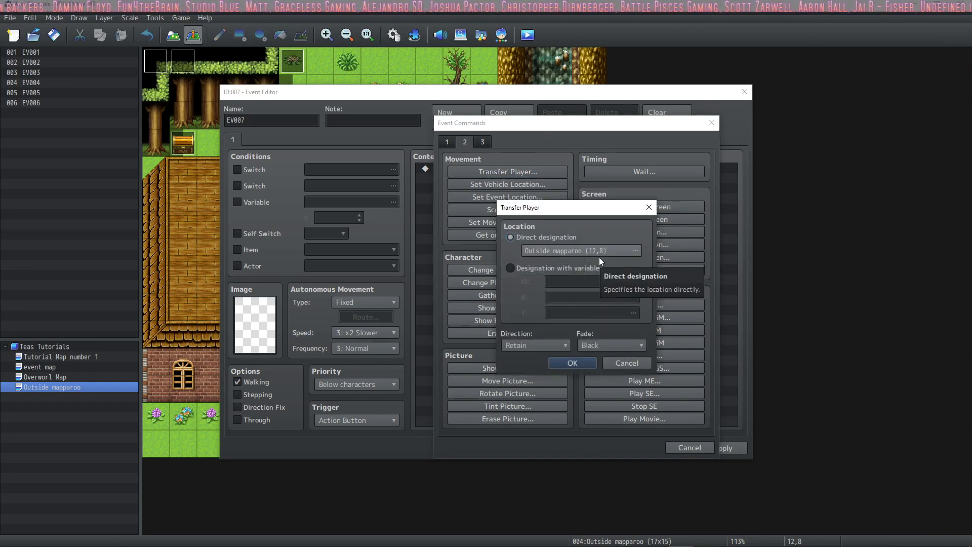
Preview the maps and set the direct transfer destination to Overworl Map tile (9,7).
left_click(563, 250)
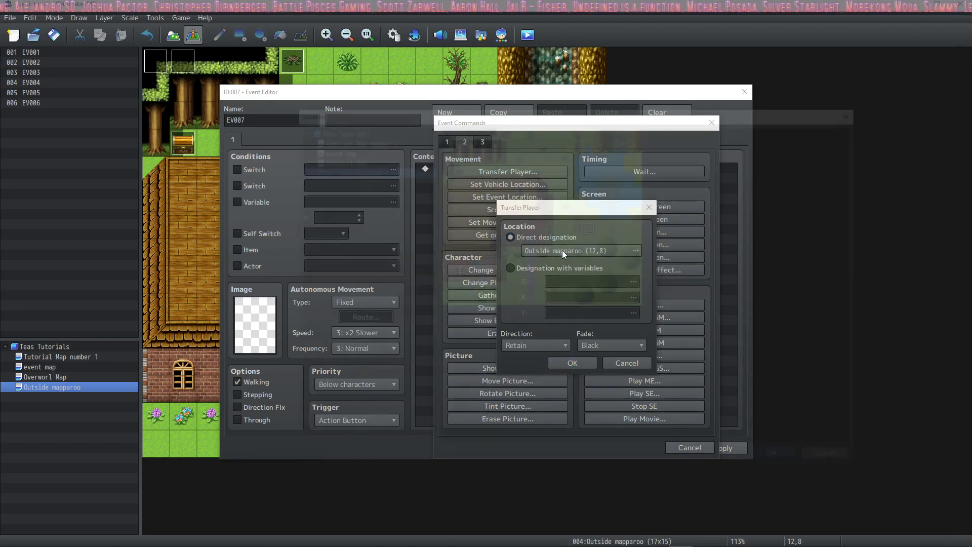
left_click(354, 160)
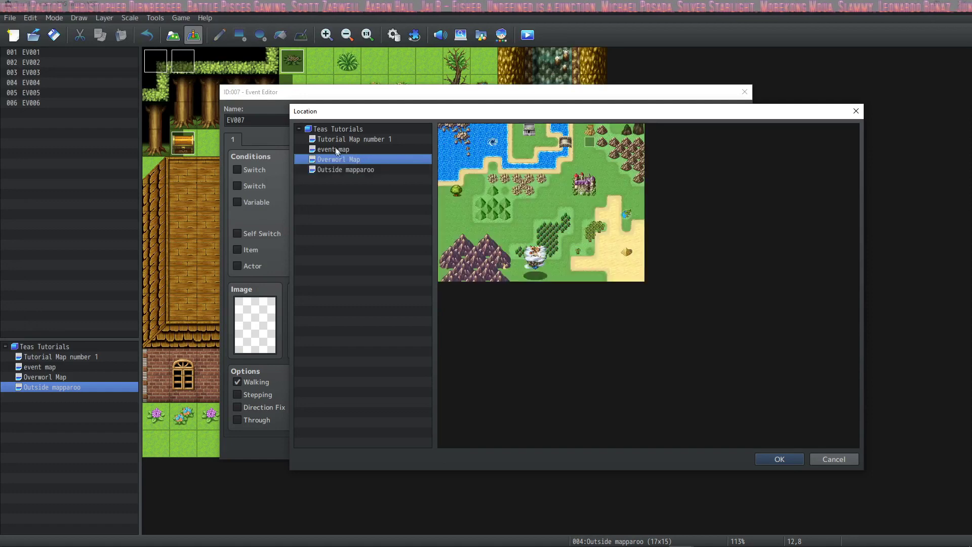
left_click(335, 149)
left_click(334, 137)
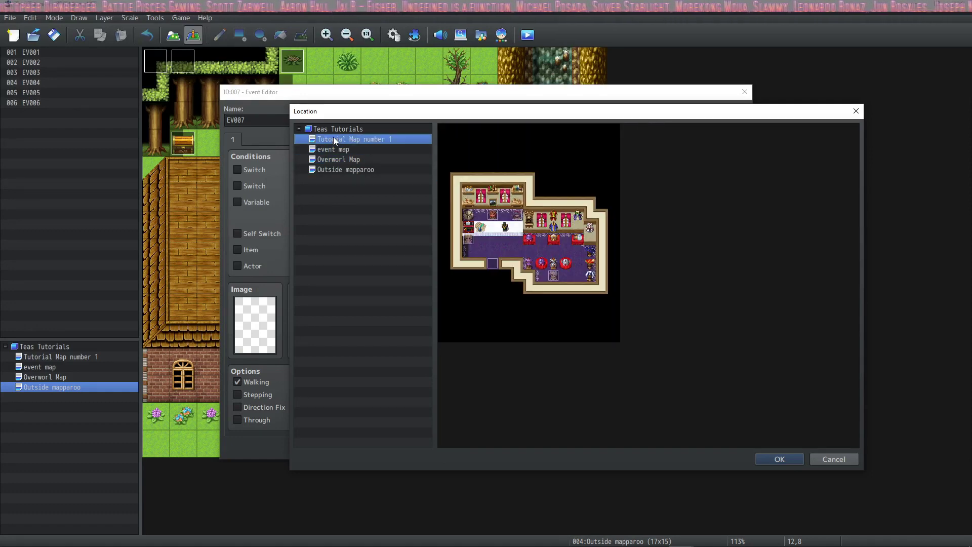
left_click(335, 150)
left_click(333, 159)
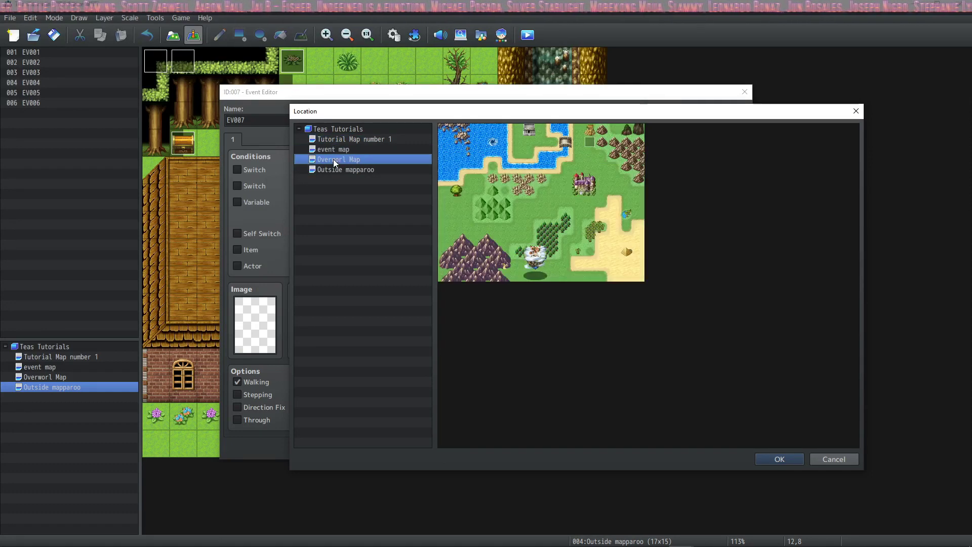
left_click(333, 171)
left_click(339, 158)
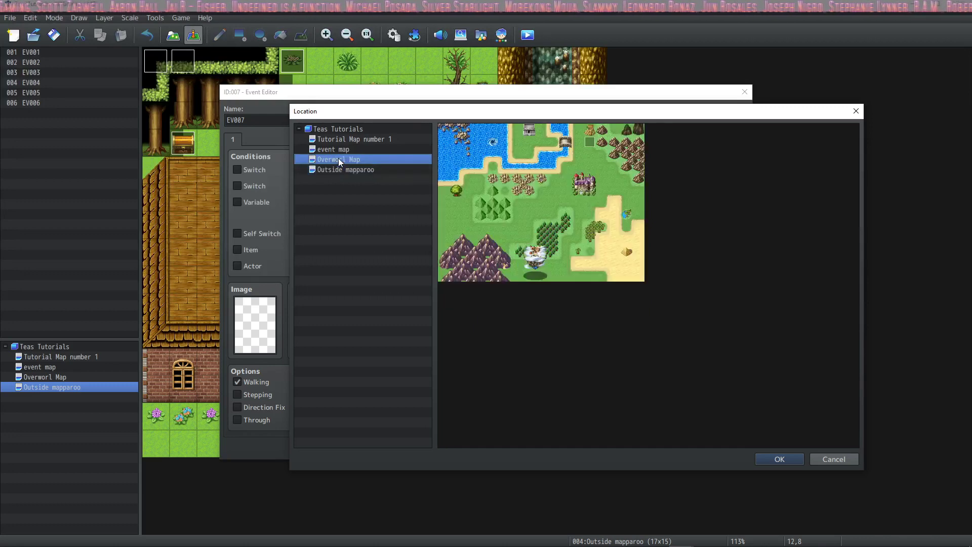
double_click(564, 206)
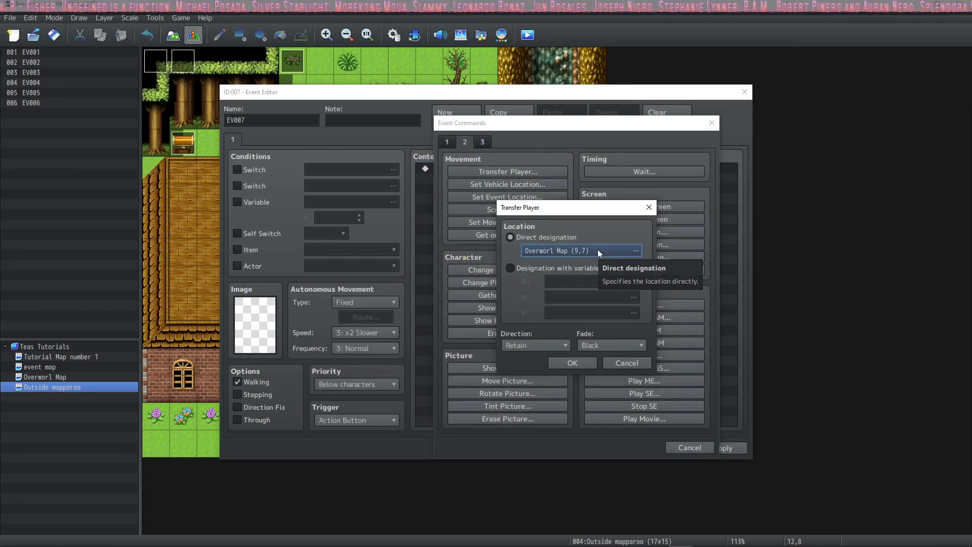
left_click(511, 268)
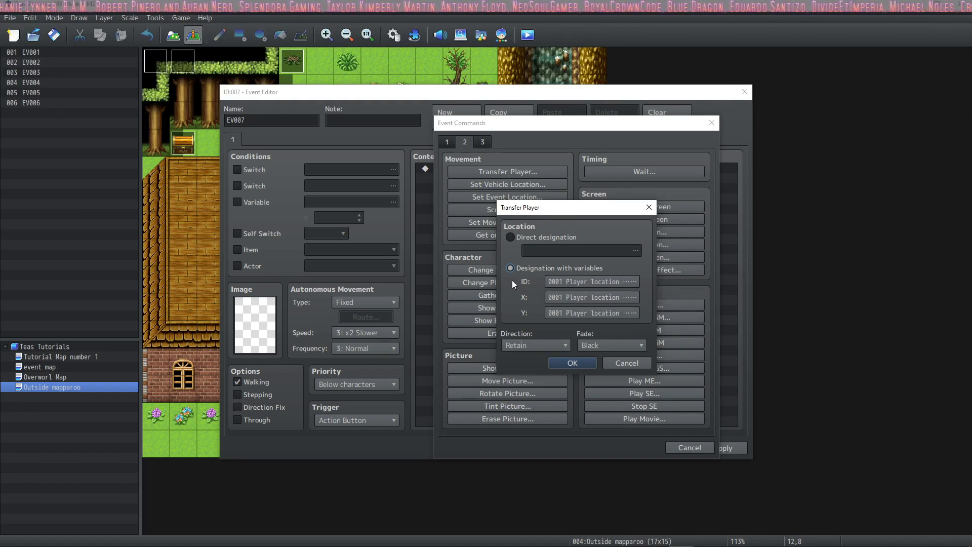
left_click(510, 237)
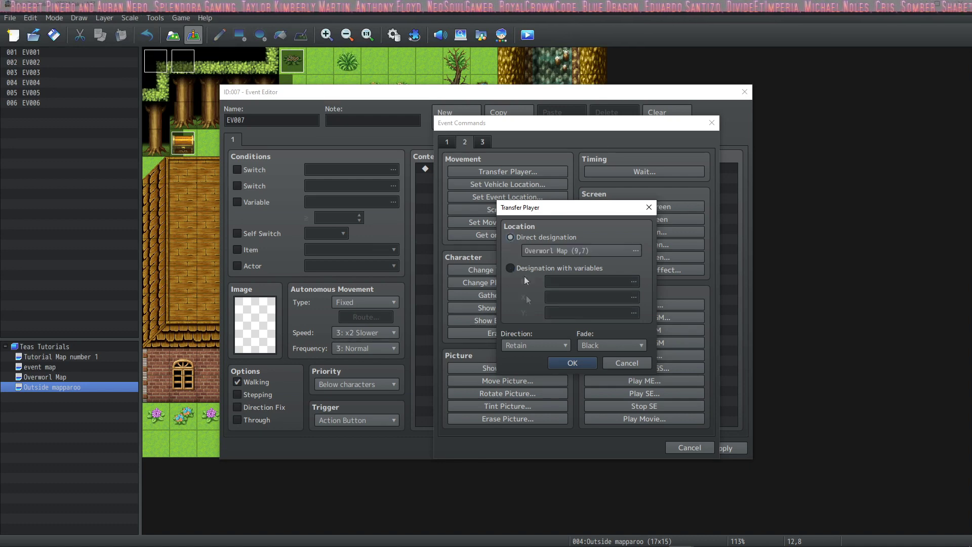
Keep Retain direction and Black fade, and confirm the transfer to Overworl Map (9,7).
left_click(543, 344)
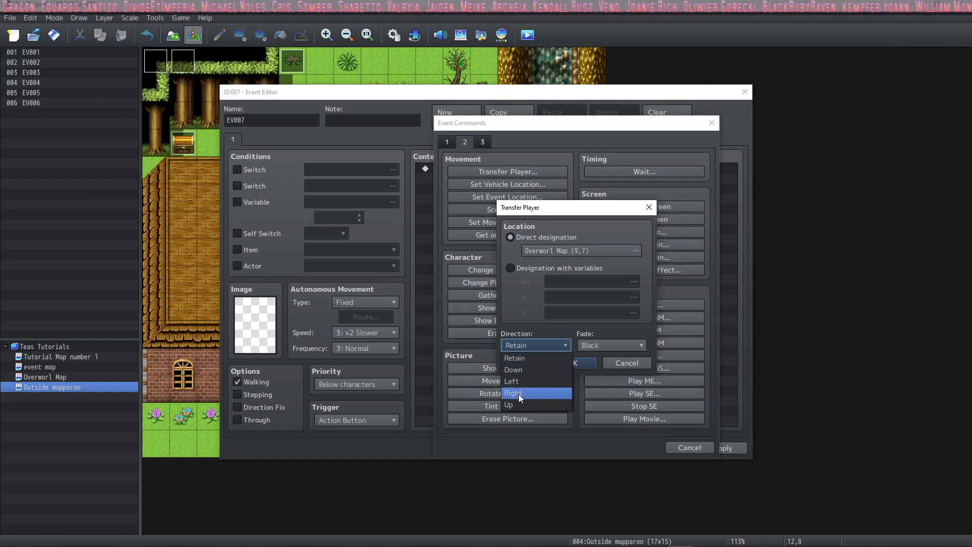
left_click(615, 347)
left_click(597, 347)
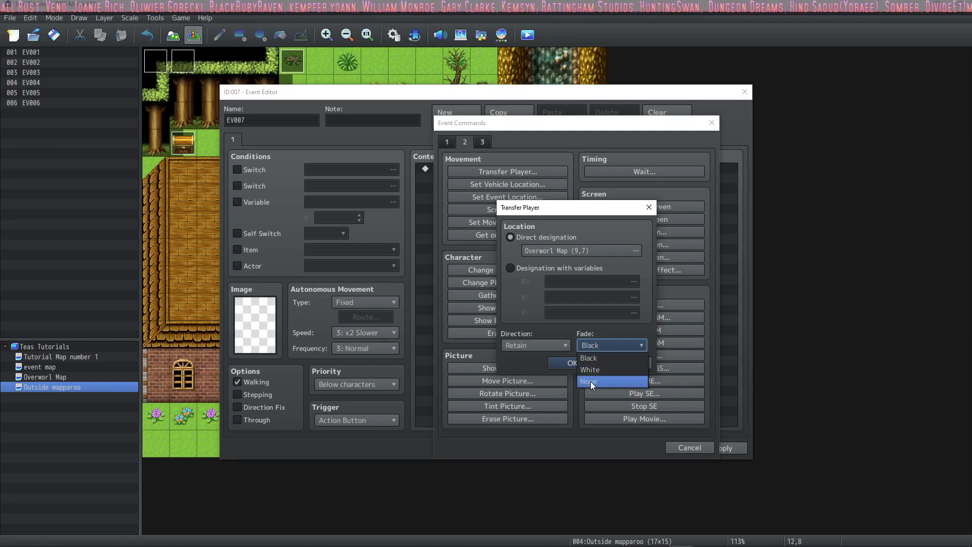
left_click(591, 346)
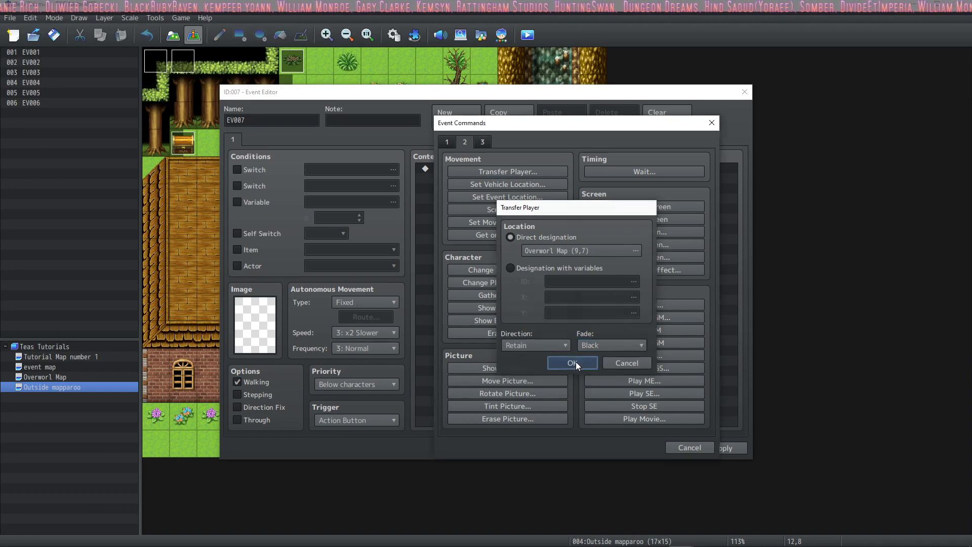
left_click(576, 361)
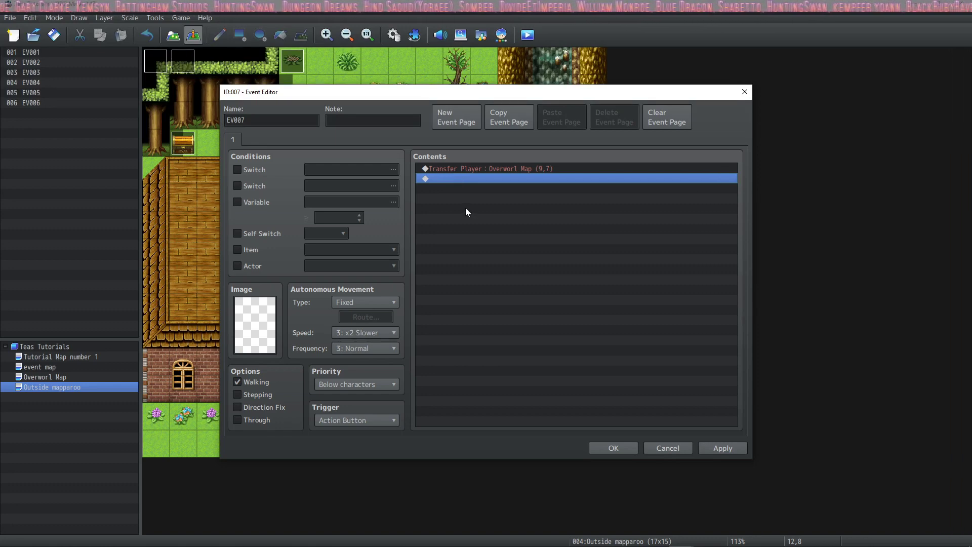
Give the event a flaming torch graphic, leaving Stepping off and the Action Button trigger.
double_click(255, 325)
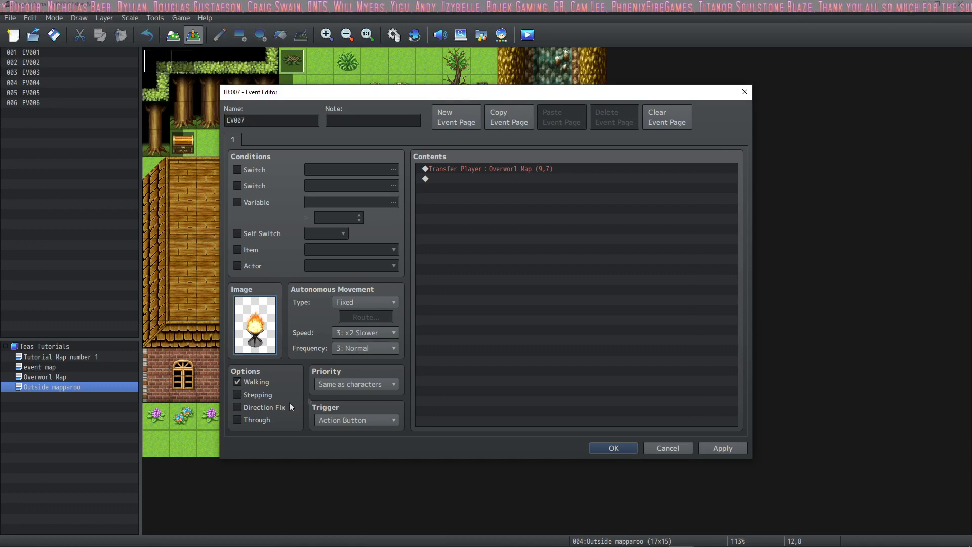
left_click(236, 394)
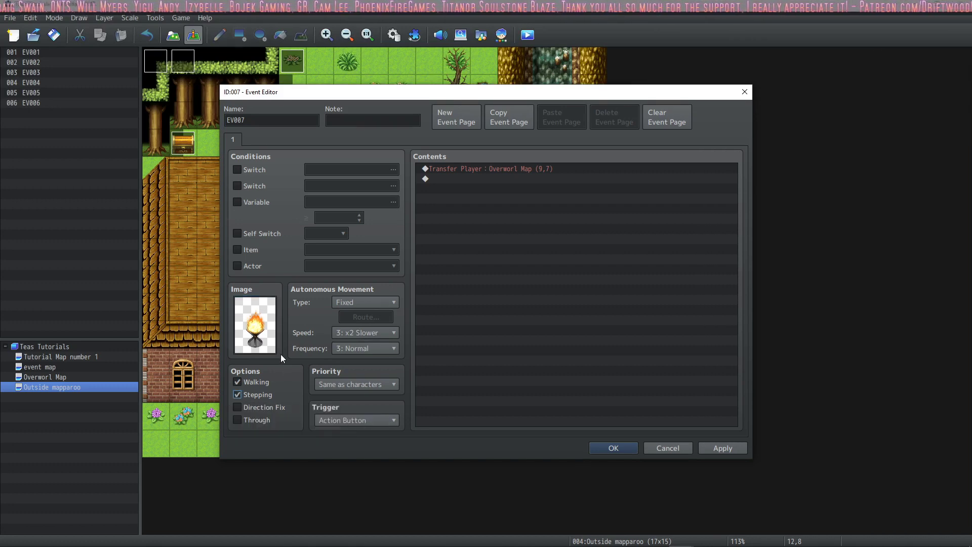
left_click(238, 395)
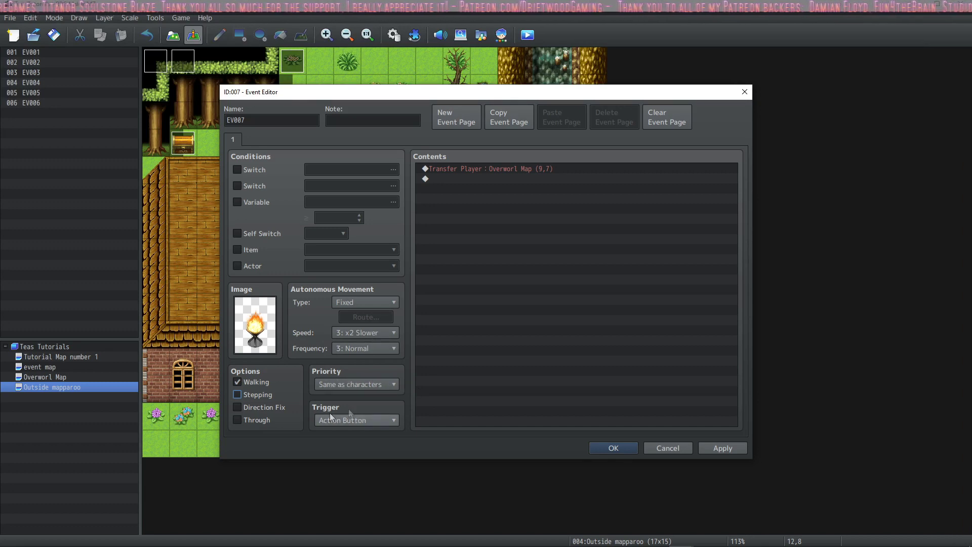
left_click(357, 422)
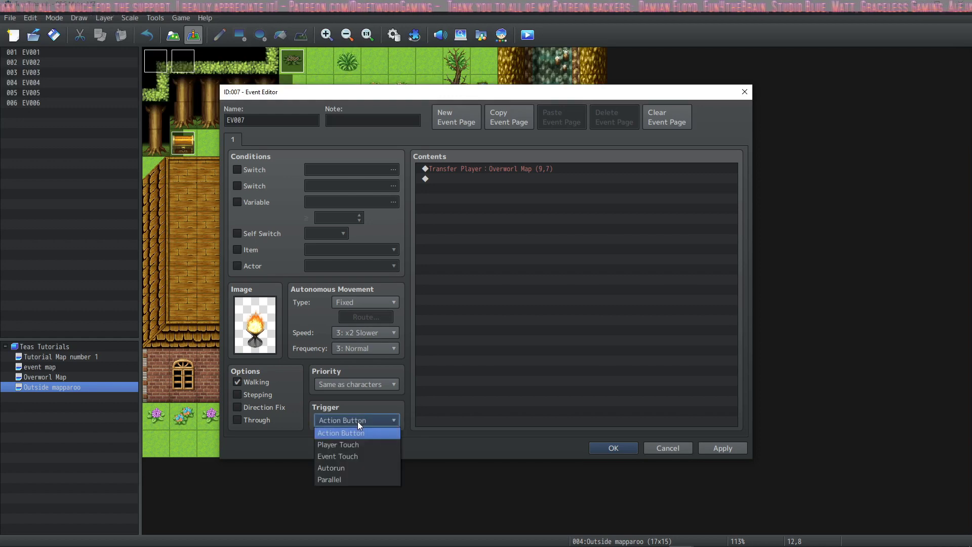
left_click(358, 421)
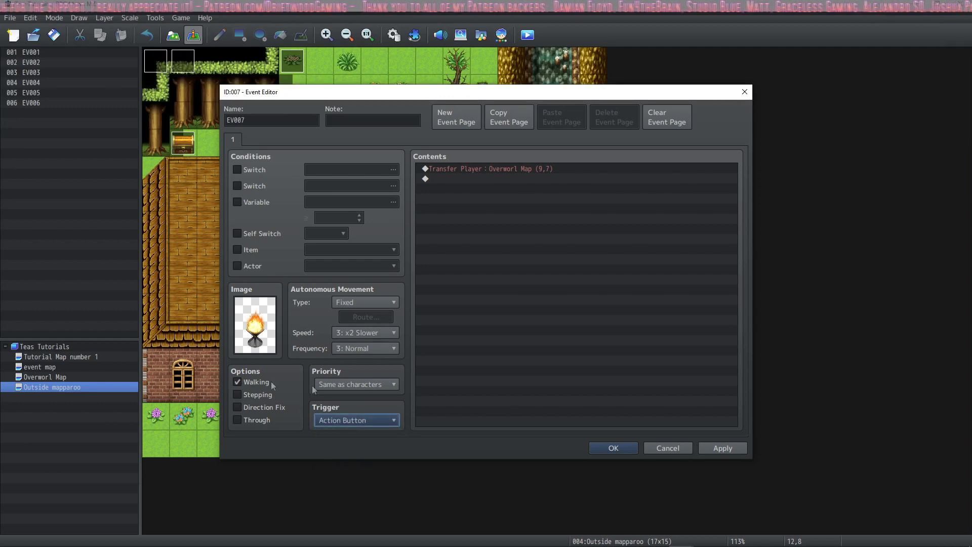
left_click(254, 336)
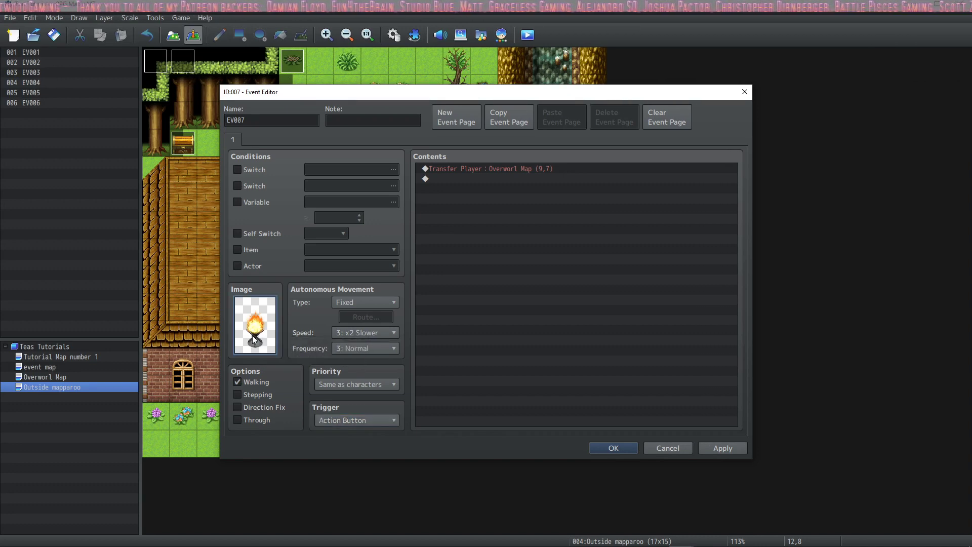
double_click(253, 335)
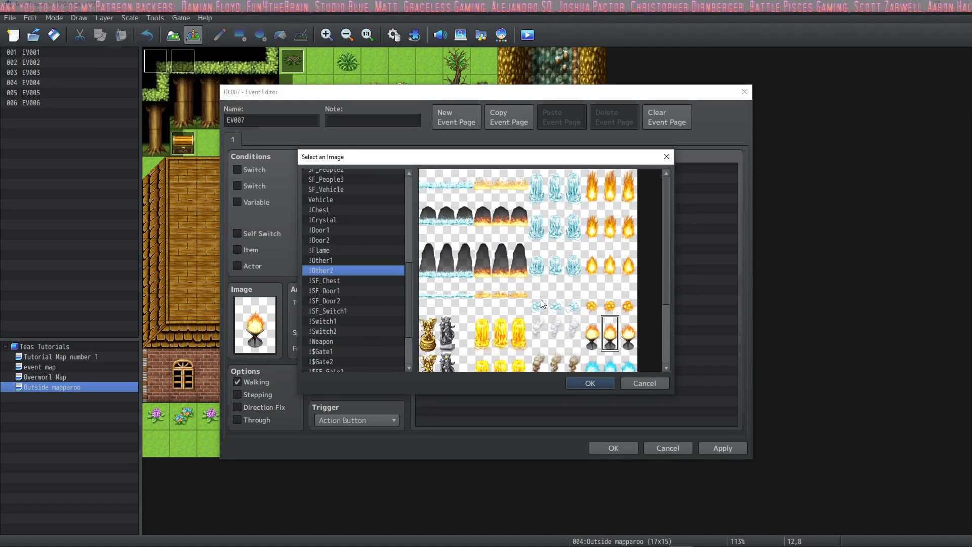
Browse !Other1, !Flame and !Door2, then pick the pale green magic circle from !Door2.
left_click(327, 260)
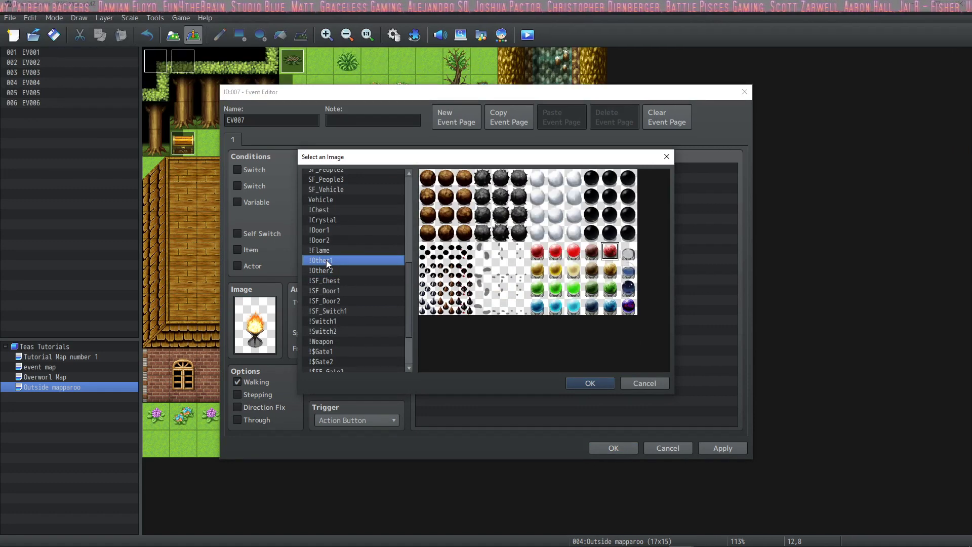
left_click(330, 251)
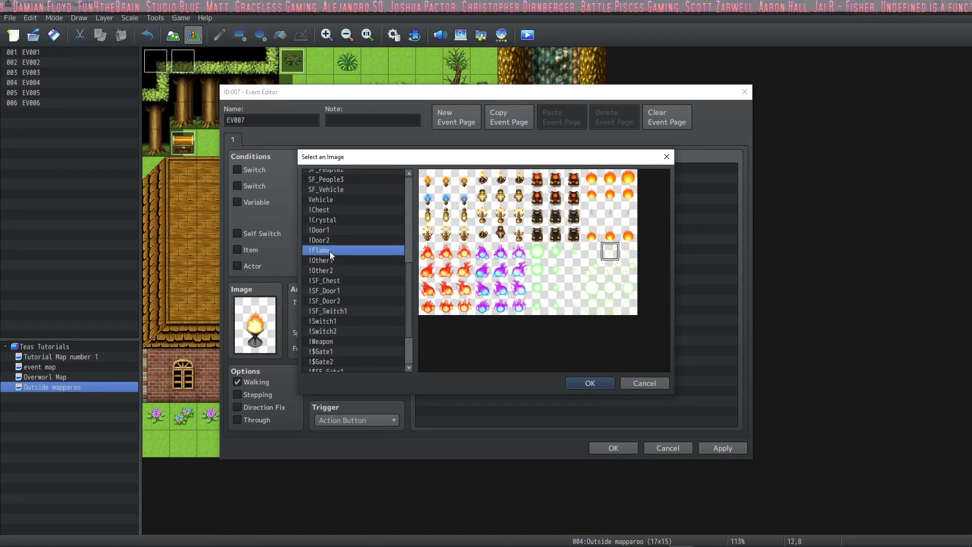
left_click(329, 241)
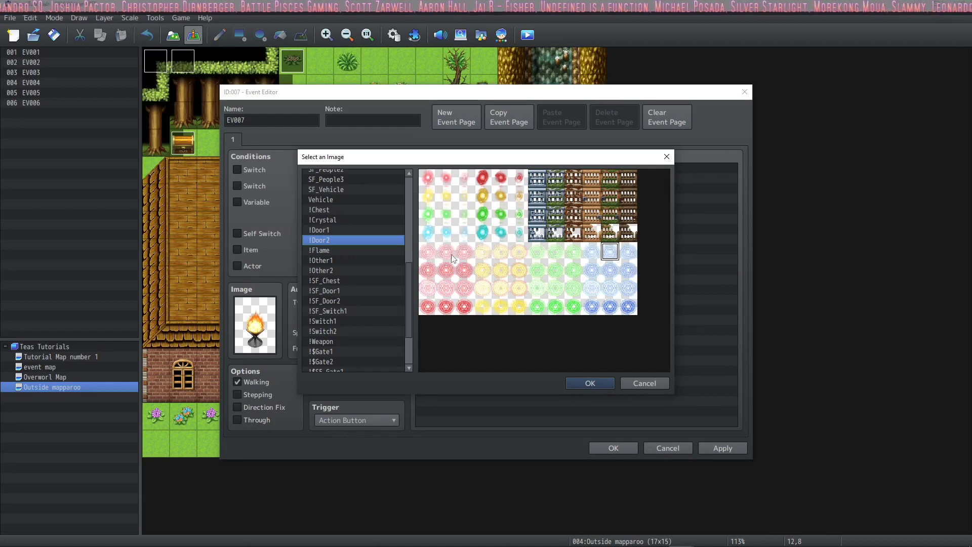
double_click(556, 253)
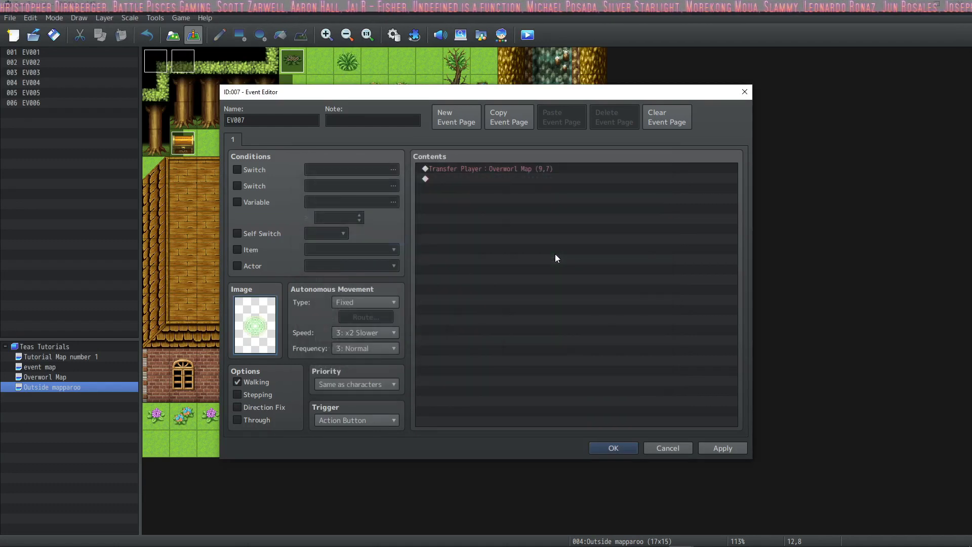
Turn on Stepping, set Below characters priority and Player Touch trigger, then save and playtest.
left_click(238, 394)
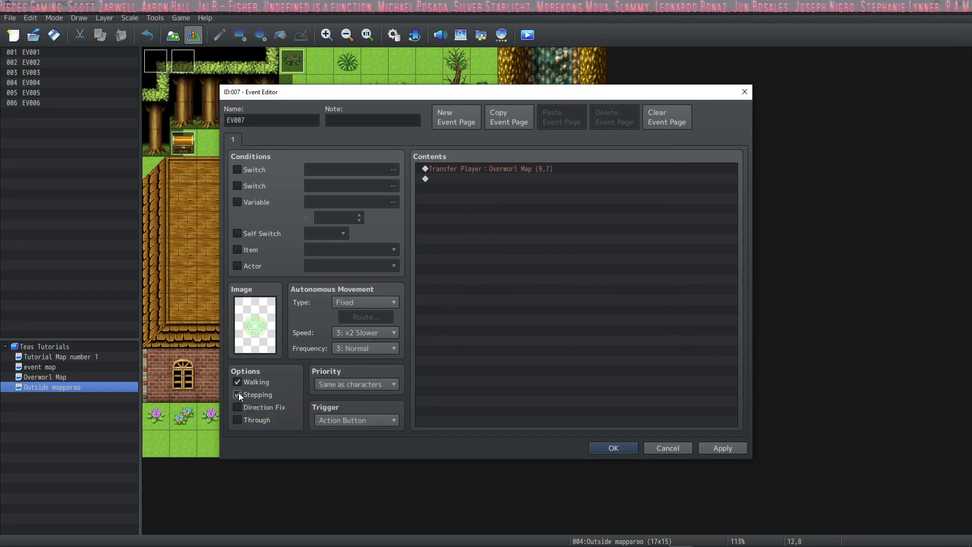
left_click(378, 384)
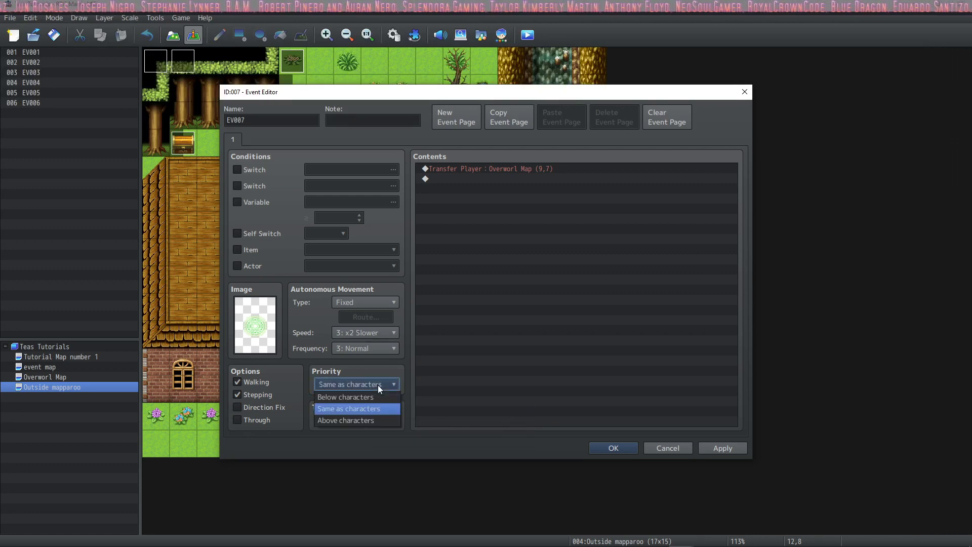
left_click(366, 400)
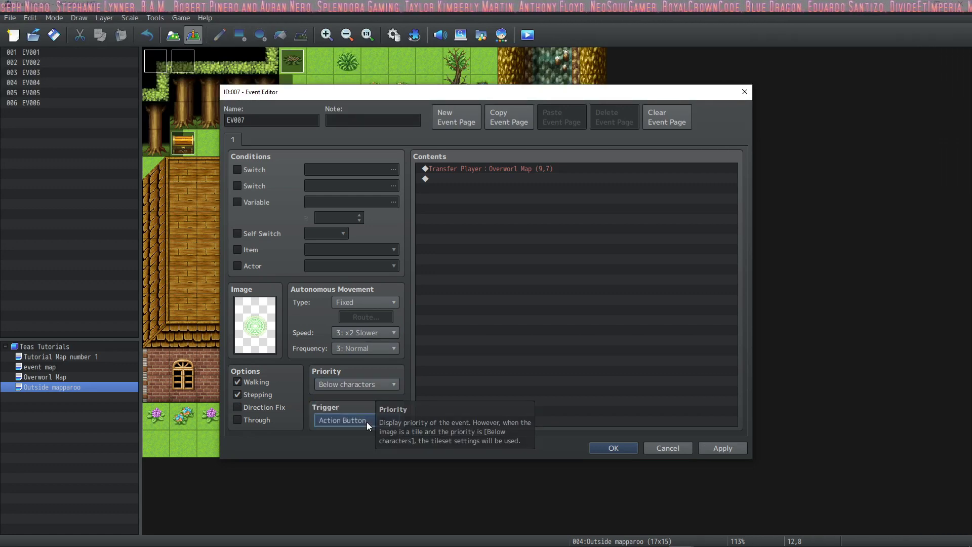
left_click(367, 422)
left_click(360, 445)
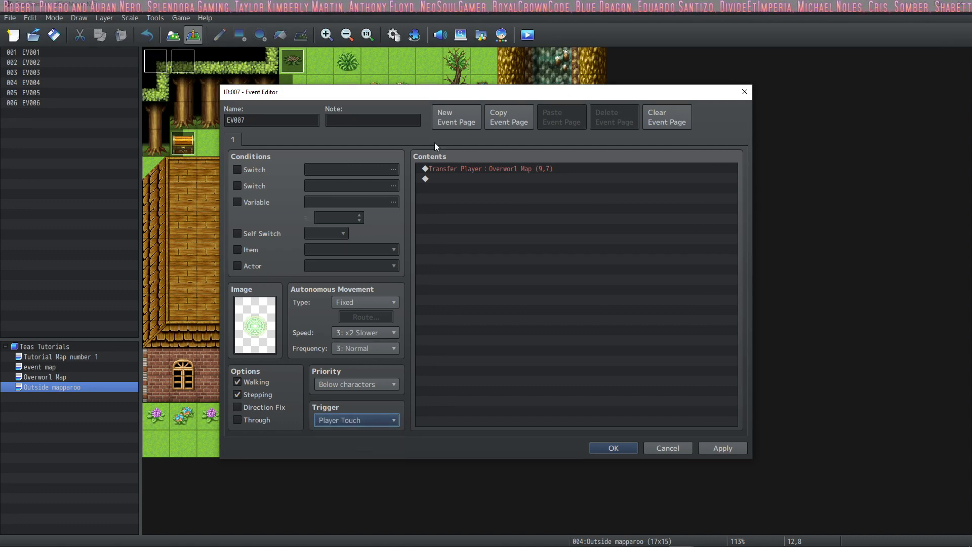
left_click(614, 449)
key("ctrl+r")
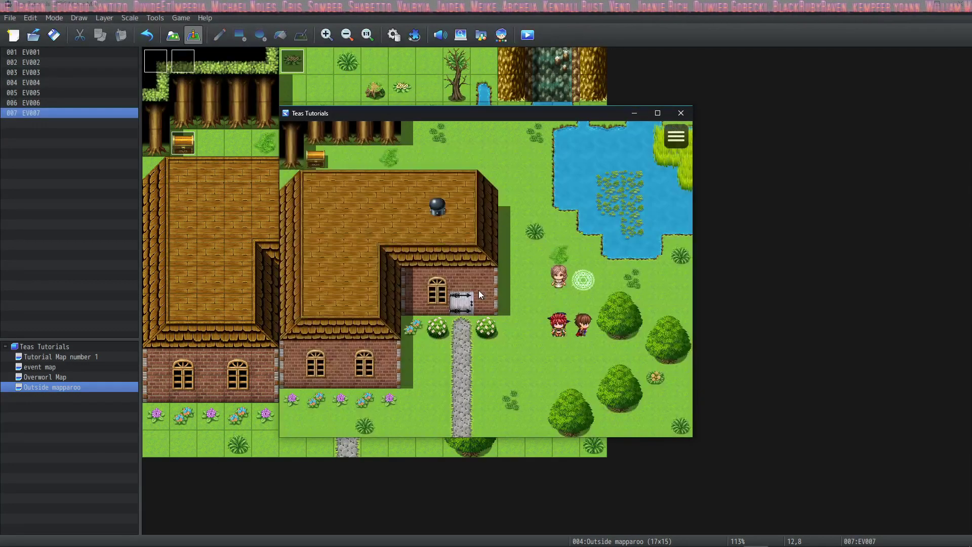
Walk the party up onto the magic circle, then close the playtest window.
key("Up")
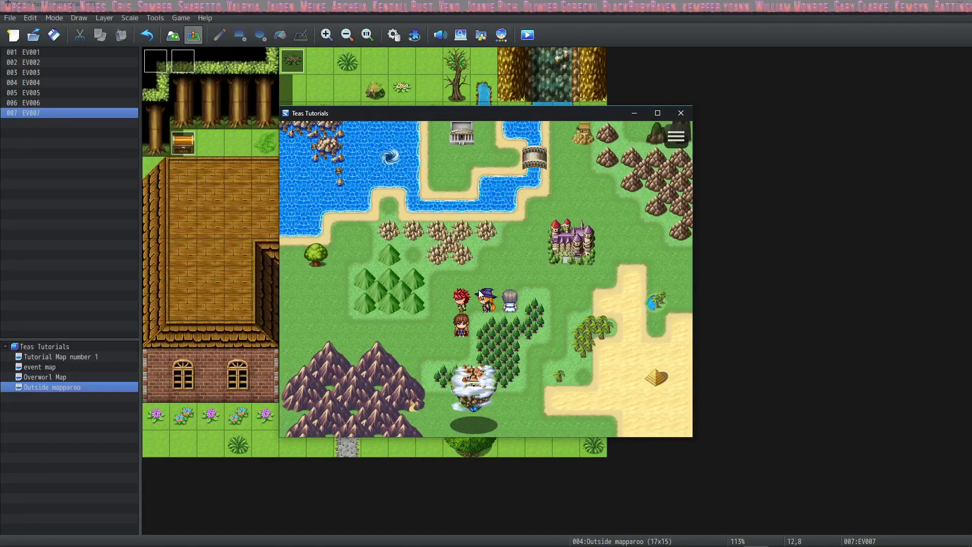
left_click(682, 113)
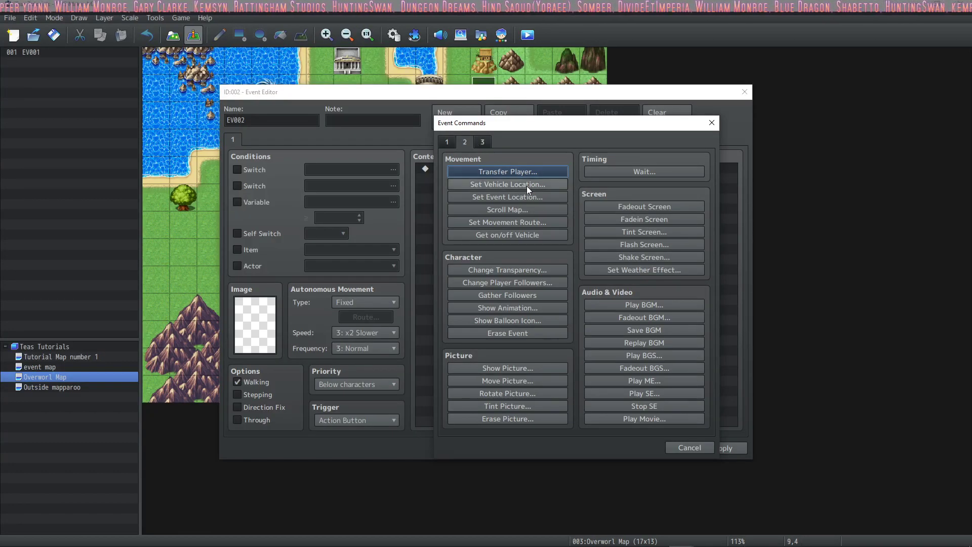
Add a Set Vehicle Location command placing the Airship at Overworl Map tile (6,6).
left_click(527, 184)
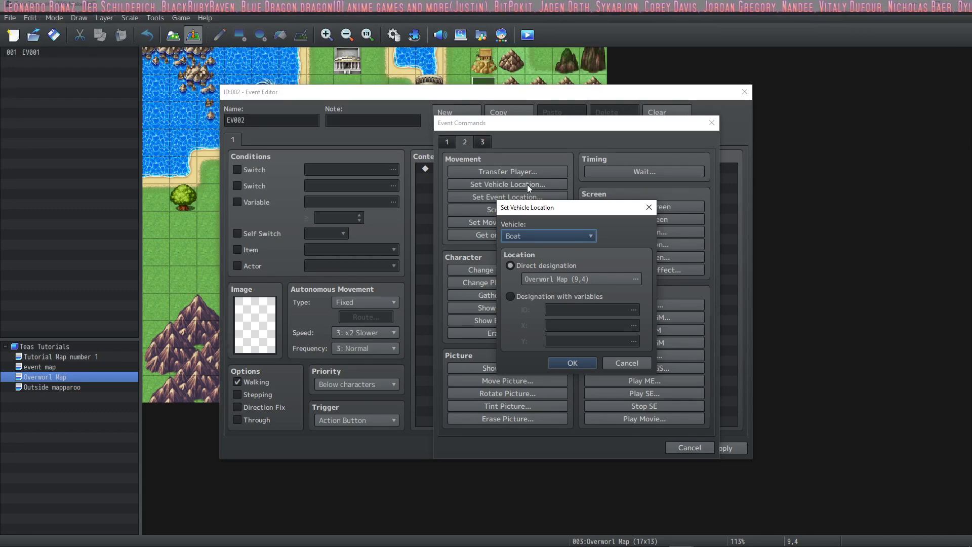
left_click(570, 235)
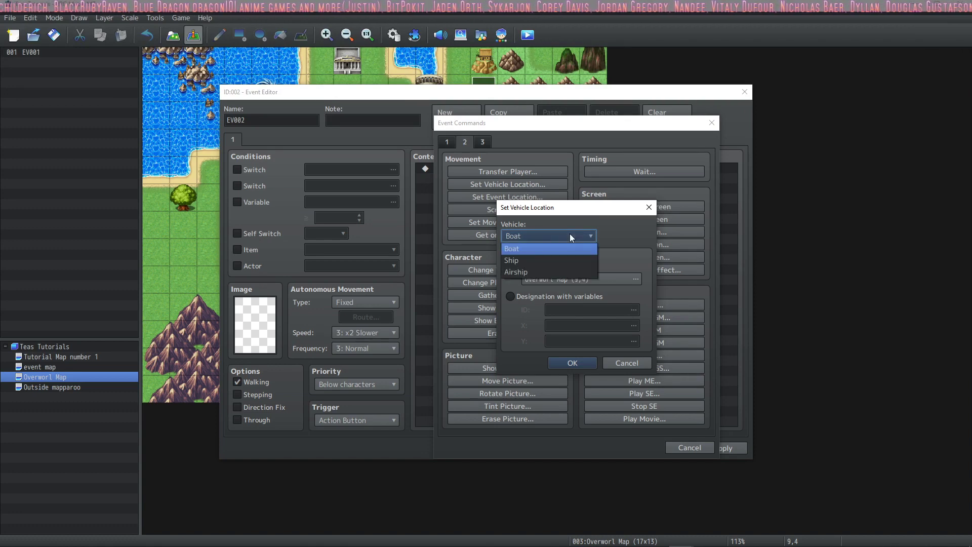
left_click(540, 273)
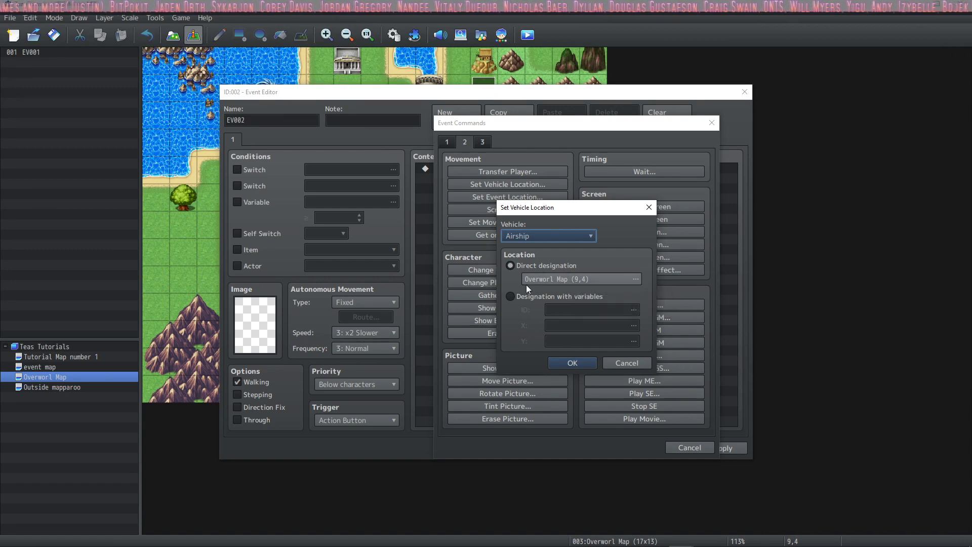
left_click(539, 278)
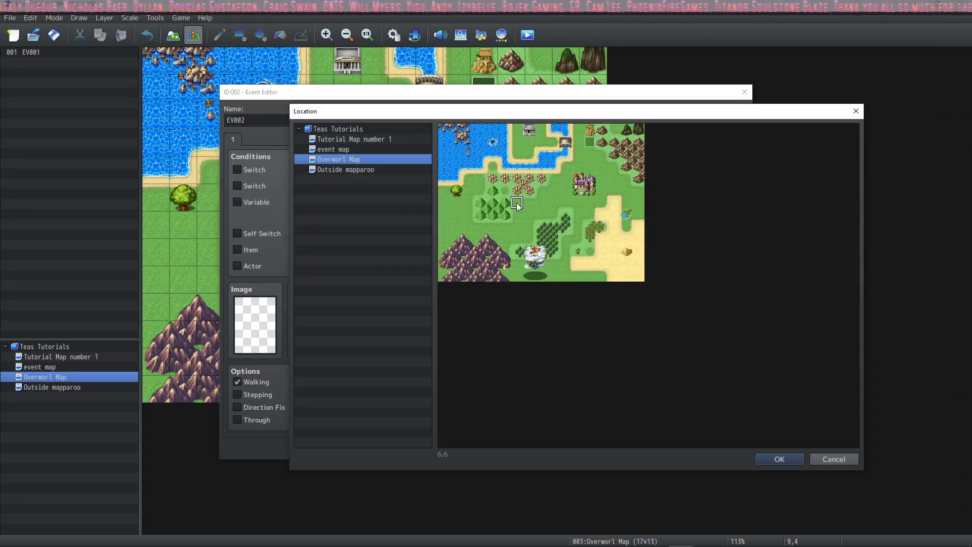
double_click(517, 204)
left_click(570, 361)
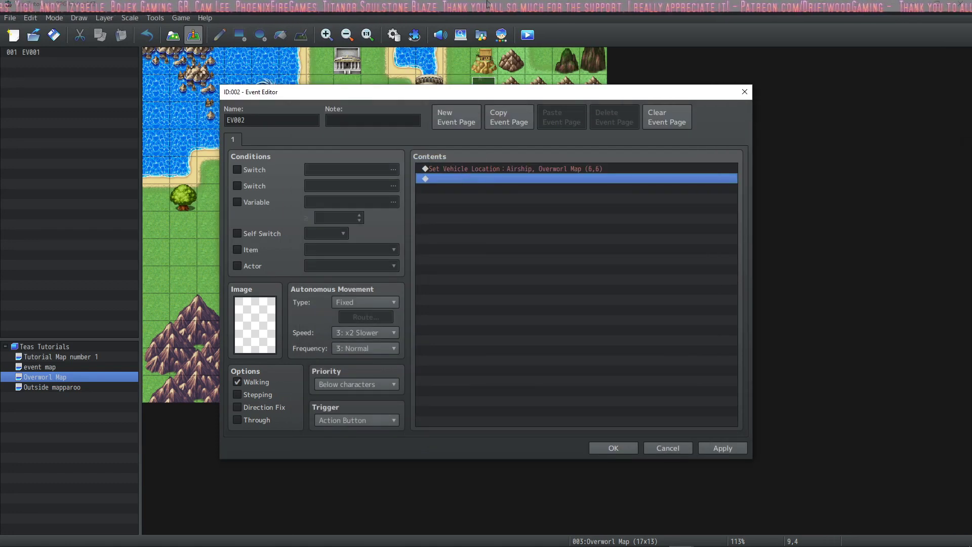
double_click(462, 178)
left_click(501, 197)
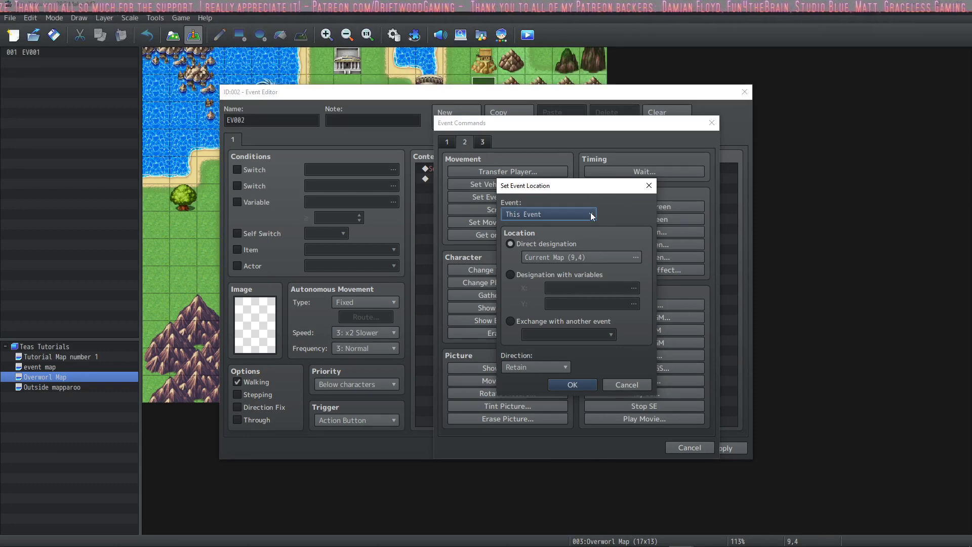
Inspect the Set Event Location event, Exchange with another event and direction options, then cancel.
left_click(549, 214)
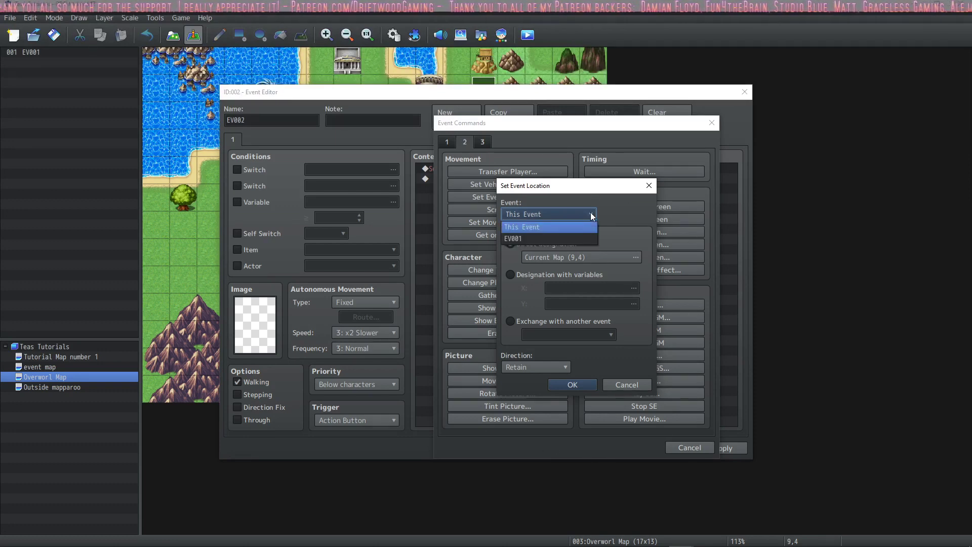
left_click(544, 227)
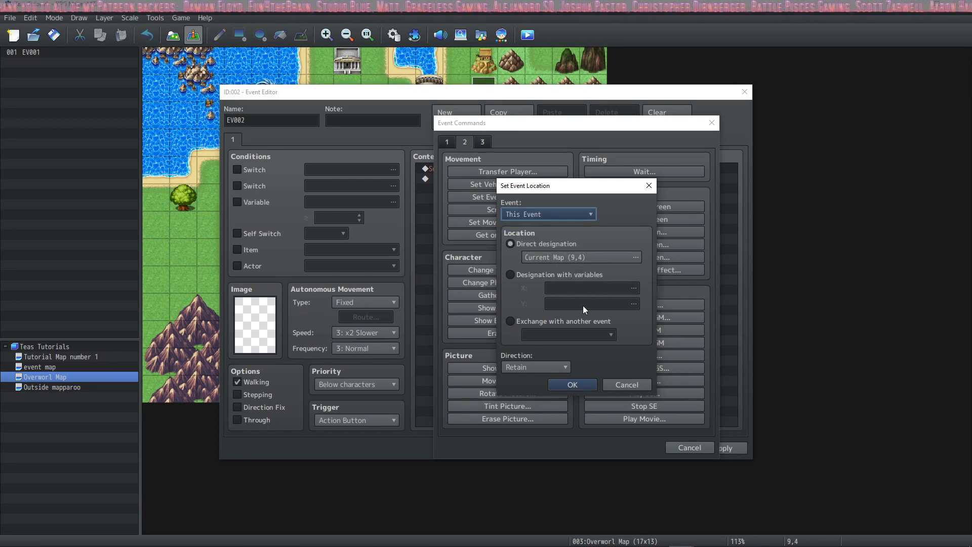
left_click(510, 321)
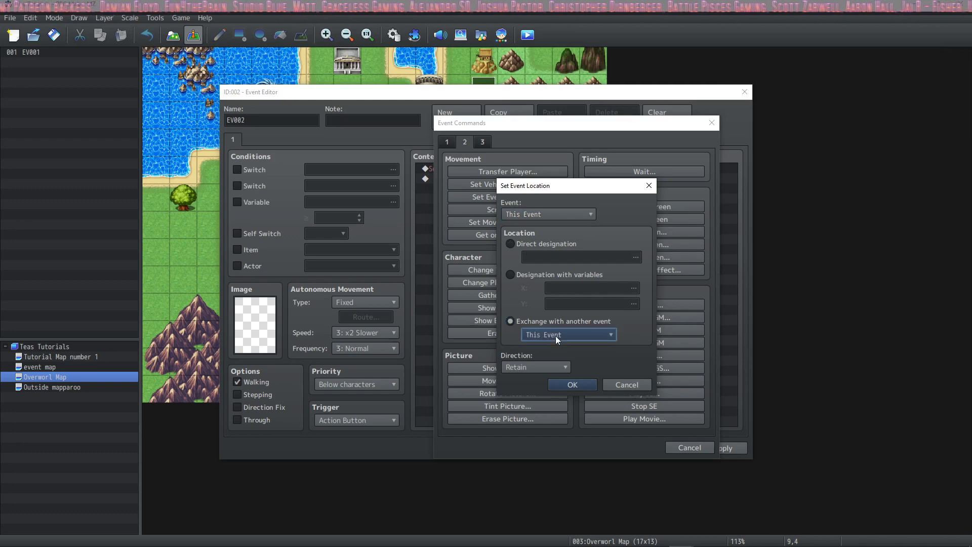
left_click(556, 336)
left_click(539, 368)
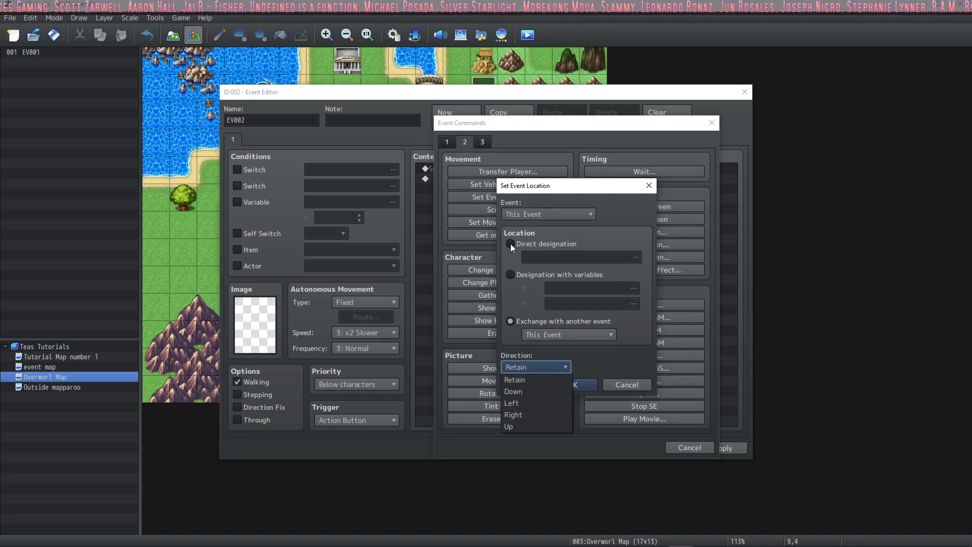
key("Escape")
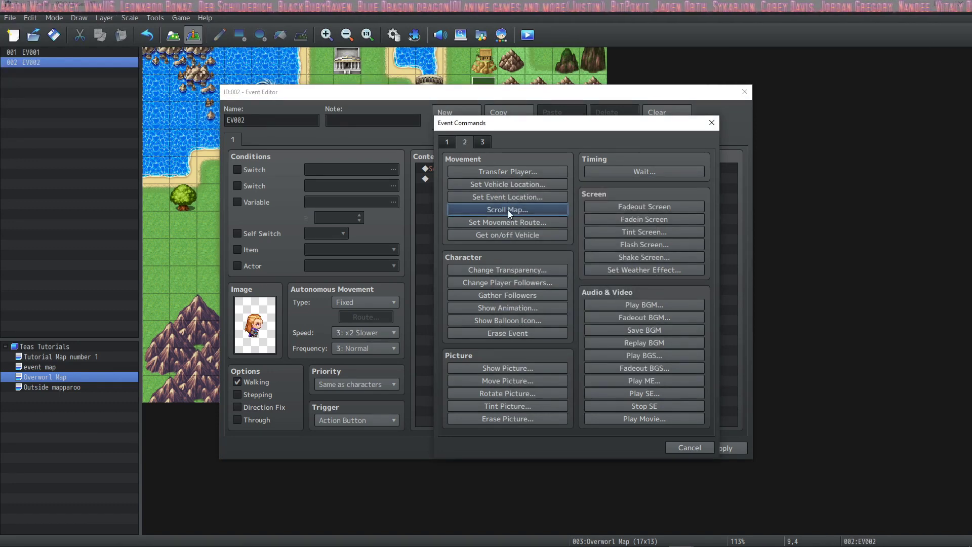
Check the Scroll Map direction (Down) and speed (4: Normal), then cancel without adding it.
left_click(509, 210)
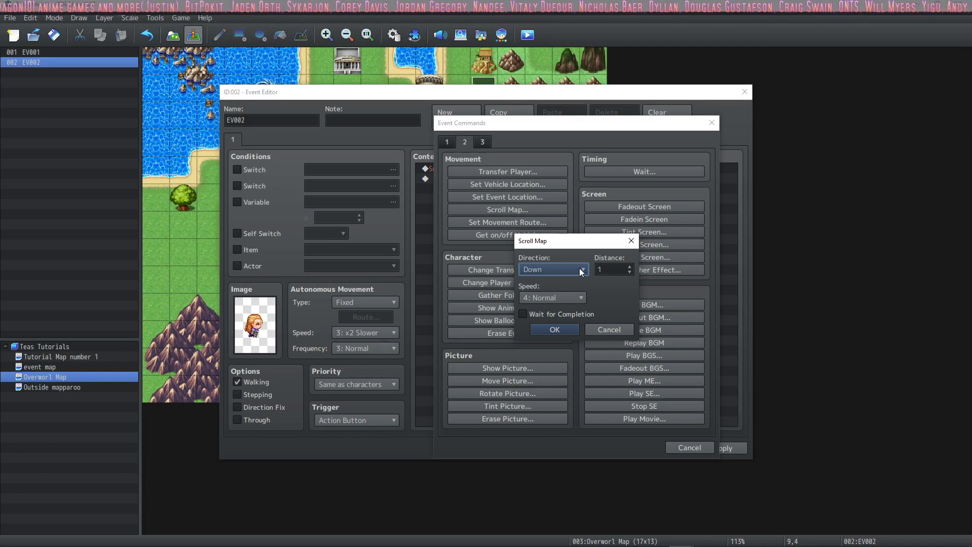
left_click(581, 270)
left_click(580, 270)
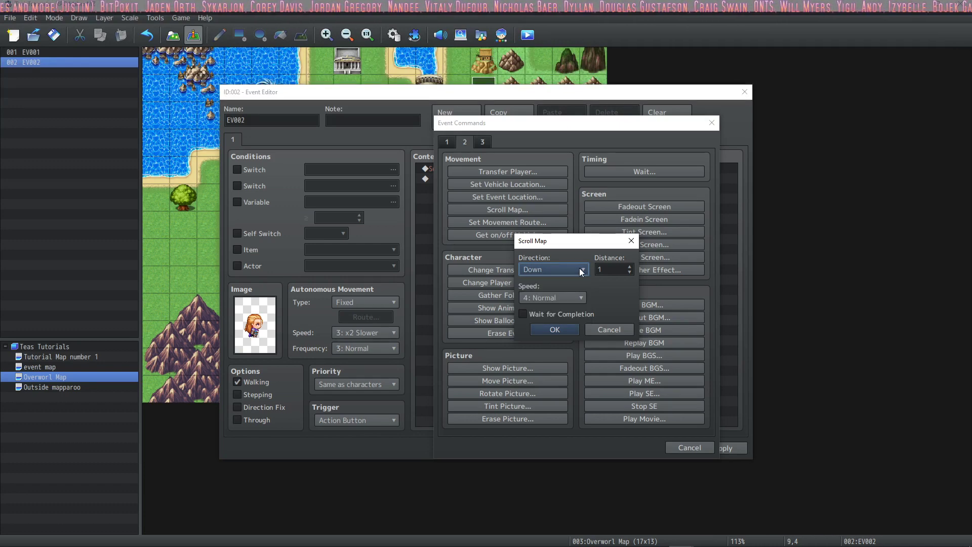
left_click(577, 298)
left_click(577, 299)
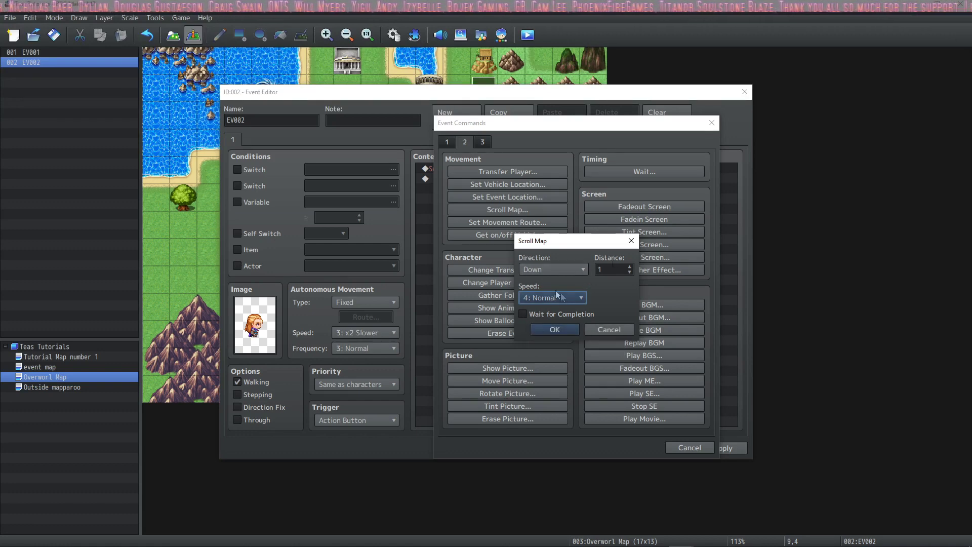
key("Escape")
Close Set Movement Route unused, then start a Change Transparency command instead.
left_click(513, 223)
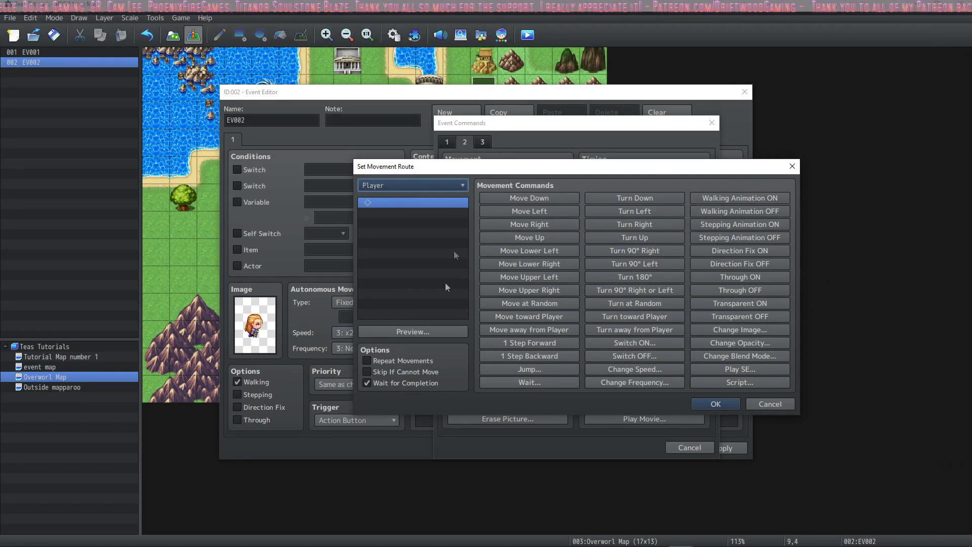
key("Escape")
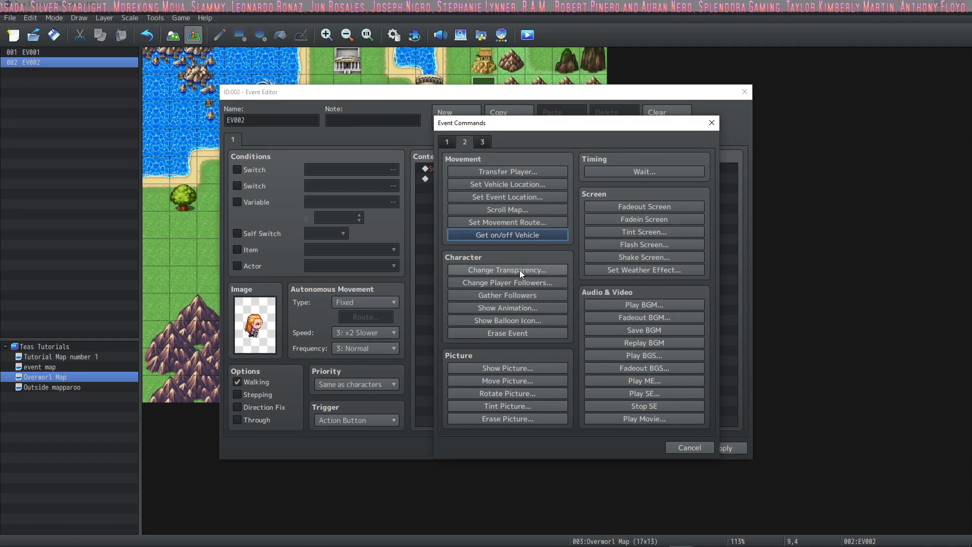
left_click(520, 271)
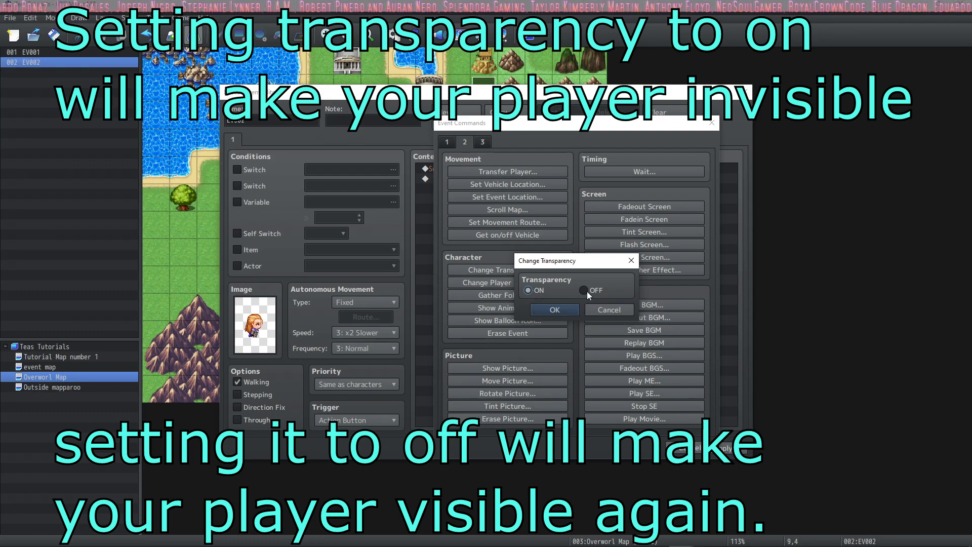
key("Escape")
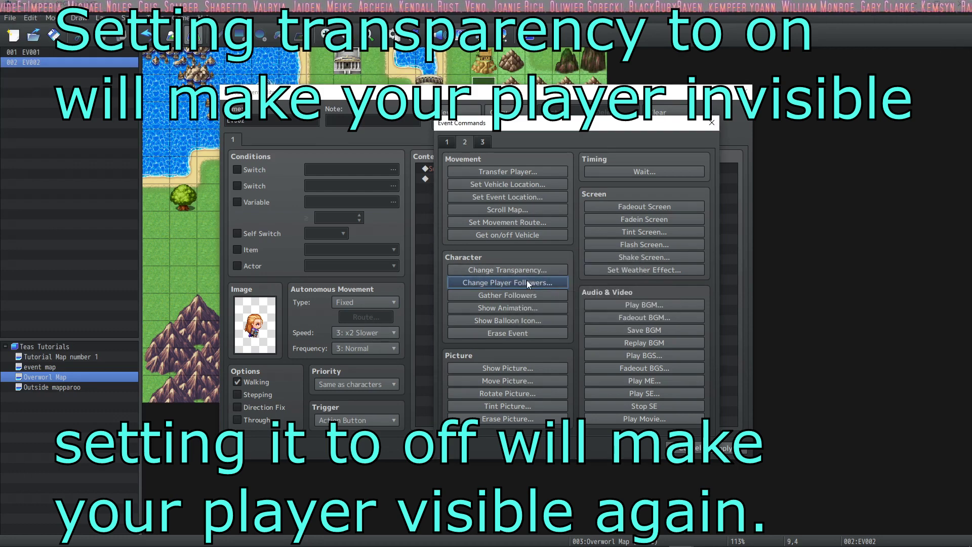
left_click(526, 282)
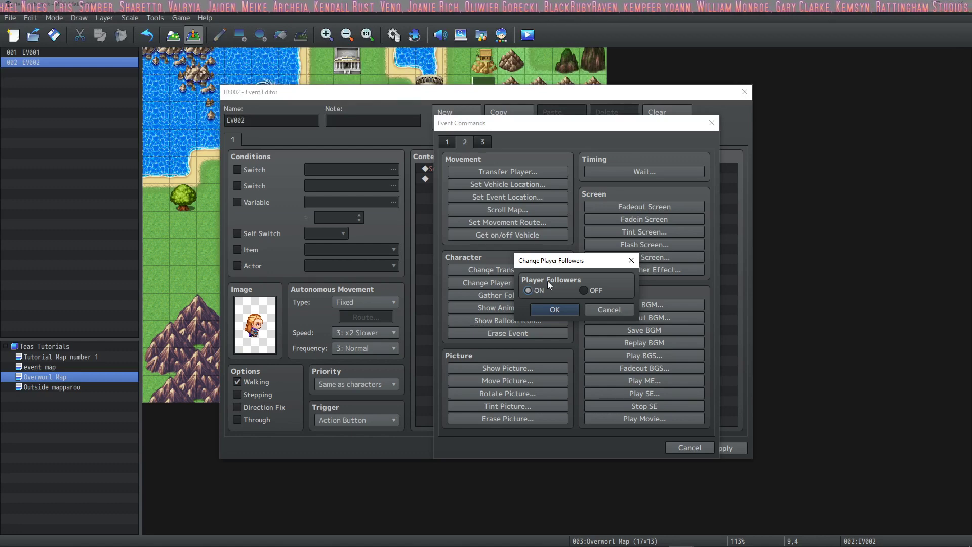
left_click(585, 291)
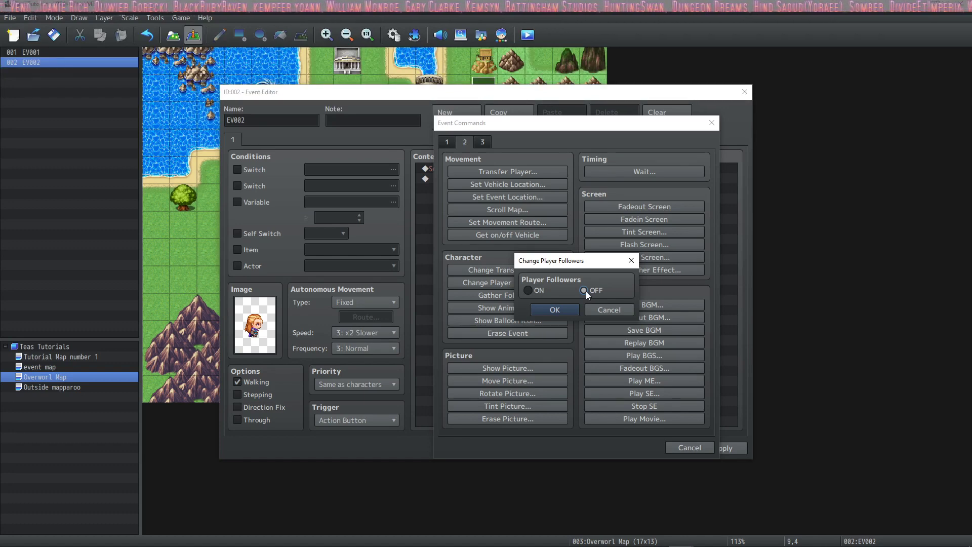
left_click(589, 308)
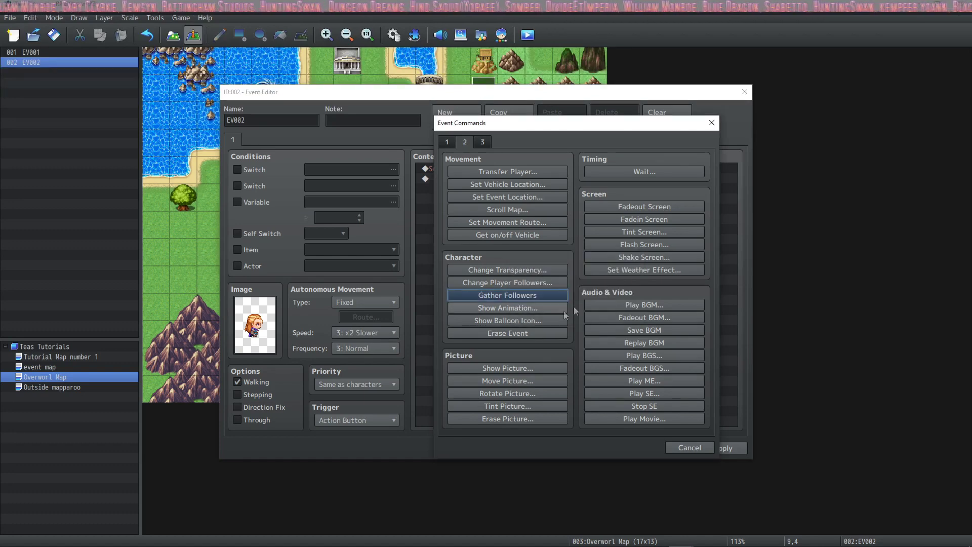
left_click(509, 311)
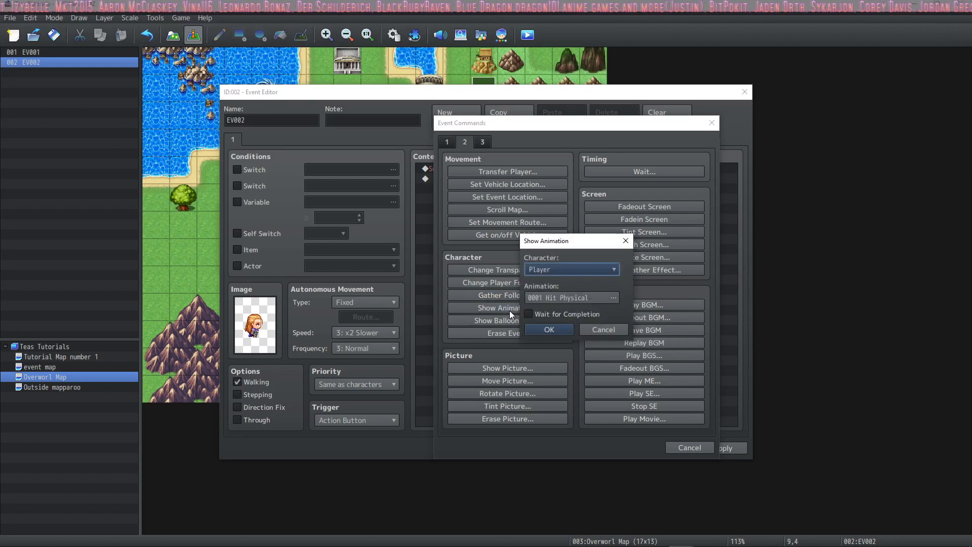
Play the 0063 Confusion animation on This Event, waiting for it to finish.
left_click(566, 269)
left_click(555, 296)
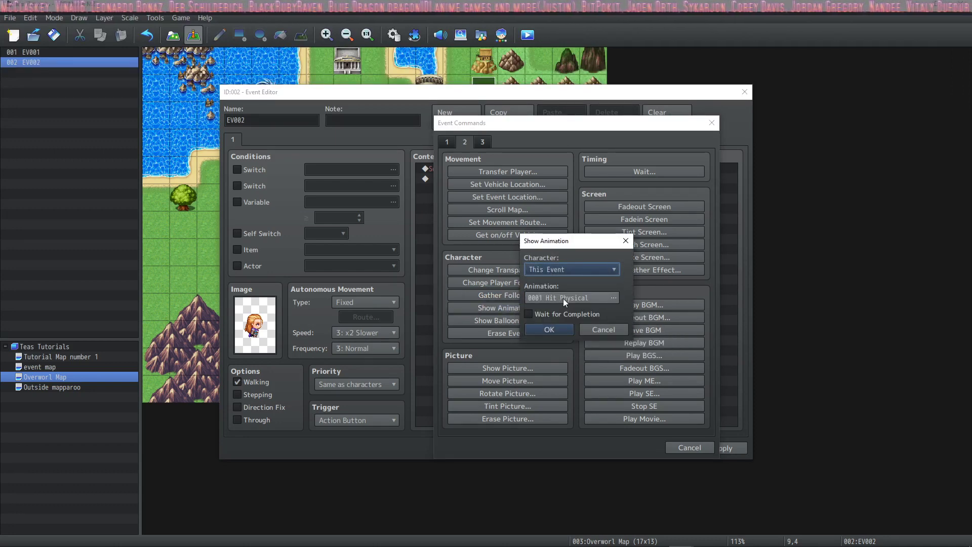
left_click(564, 298)
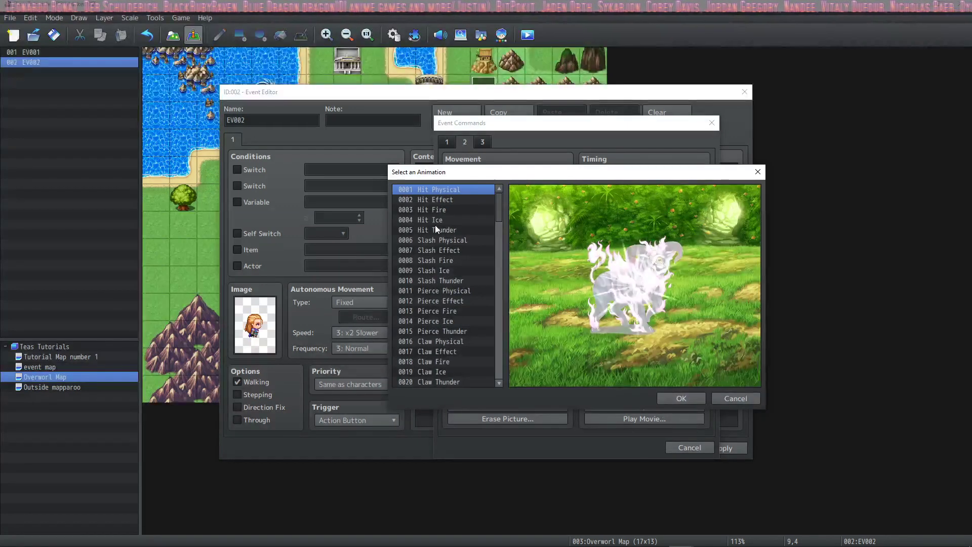
left_click_drag(435, 225, 440, 306)
double_click(446, 306)
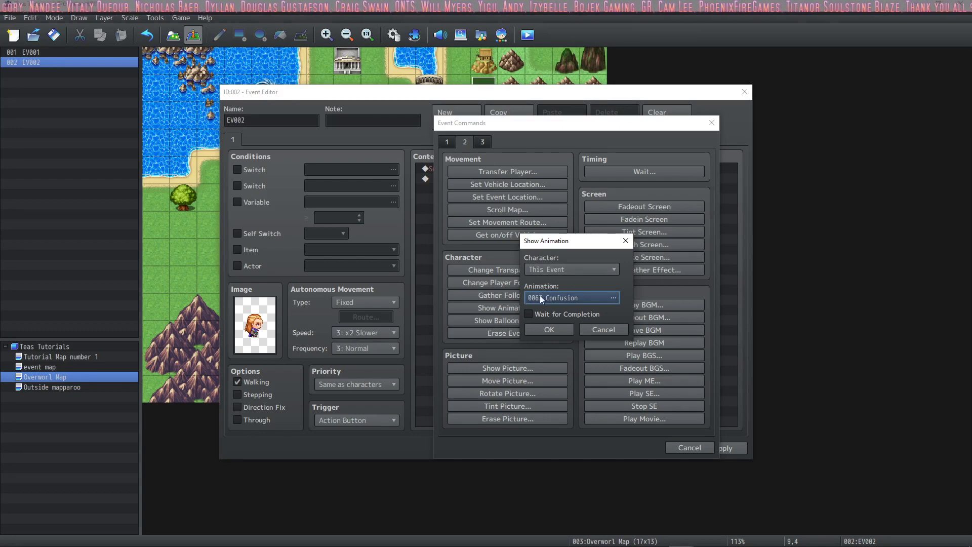
left_click(529, 314)
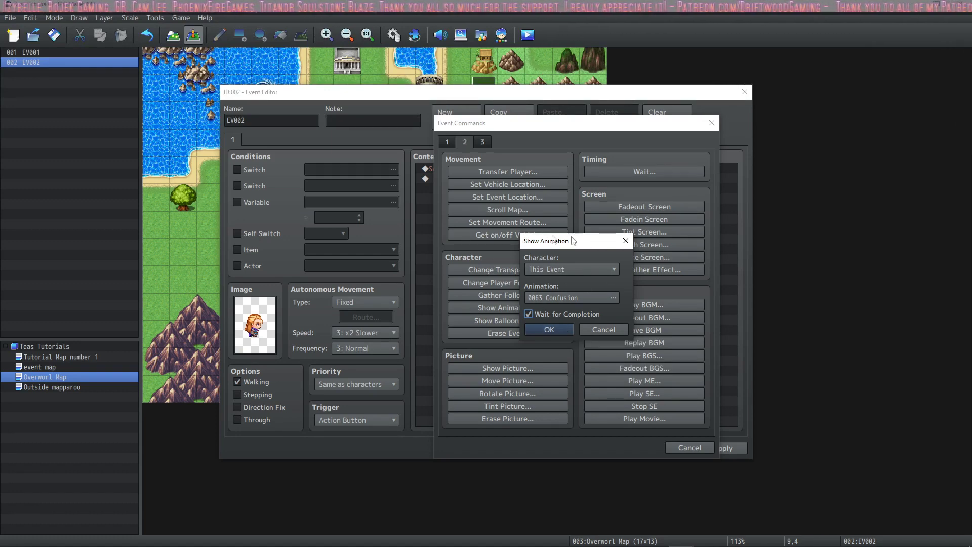
left_click(552, 330)
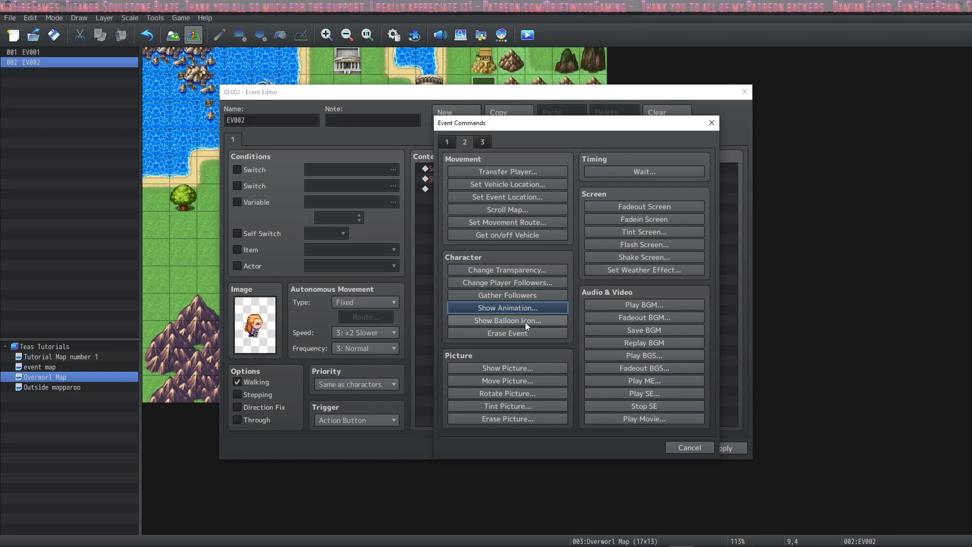
Show a Heart balloon over This Event with Wait for Completion, then begin a Show Picture command.
left_click(525, 321)
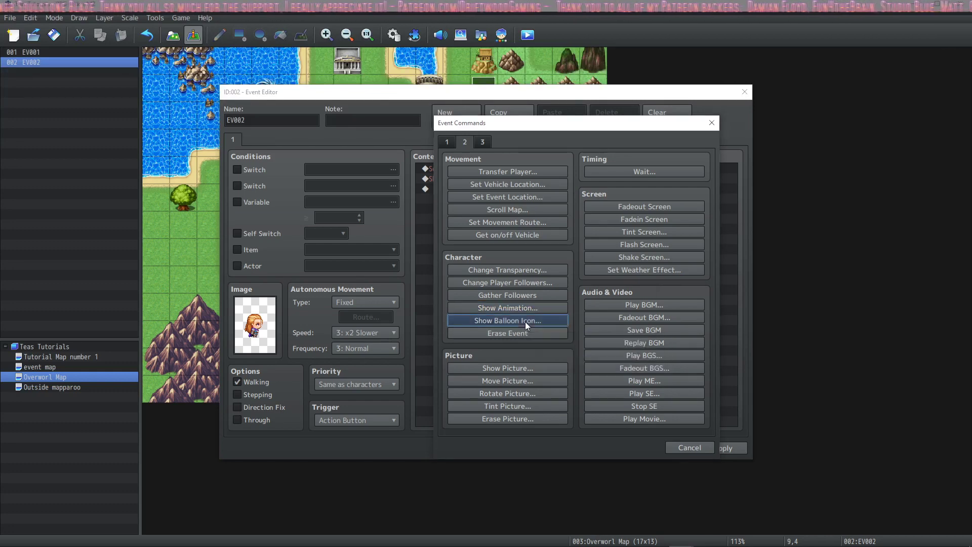
left_click(543, 271)
left_click(531, 291)
left_click(533, 300)
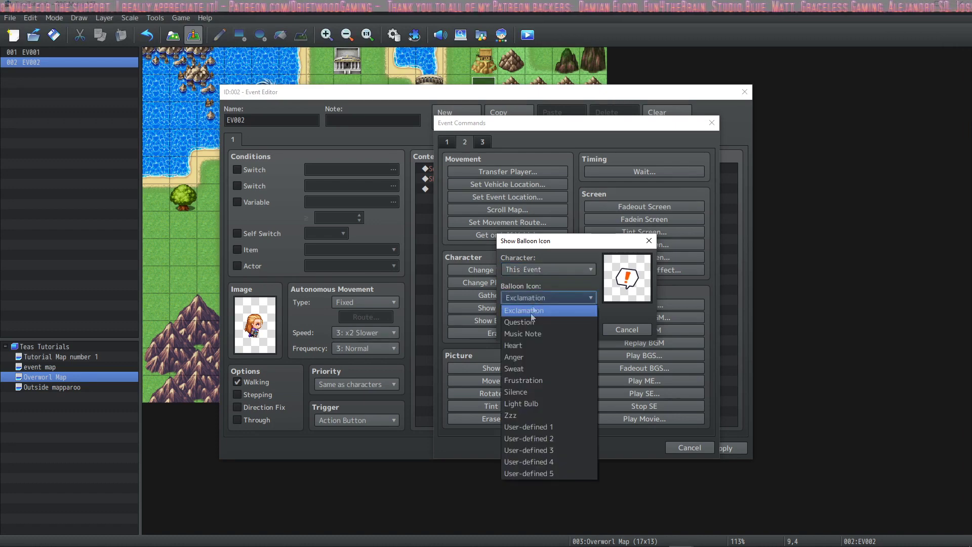
left_click(529, 347)
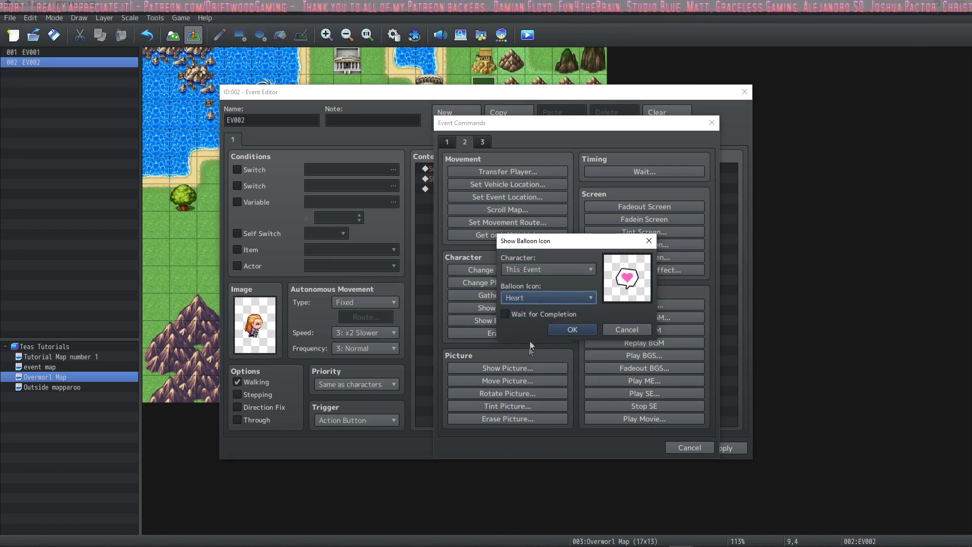
left_click(505, 314)
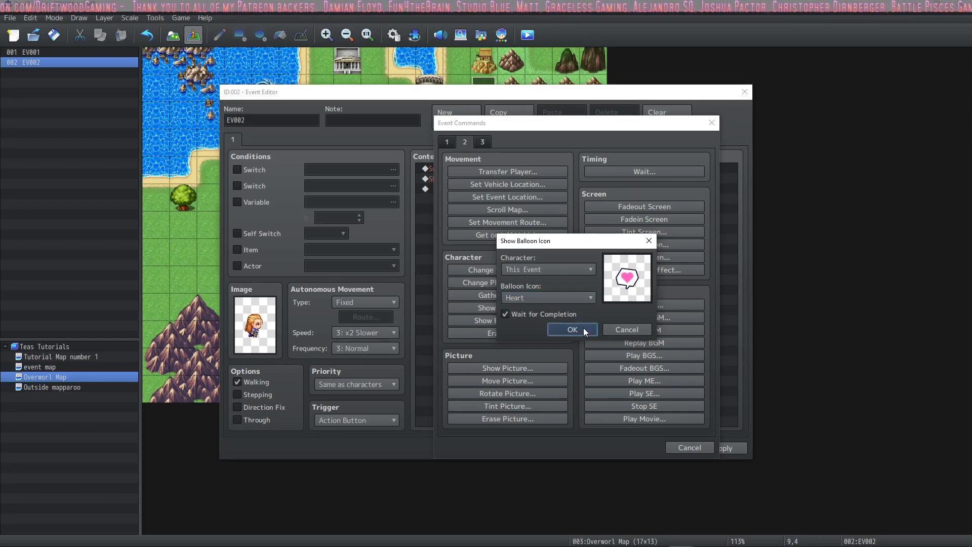
left_click(583, 329)
double_click(472, 197)
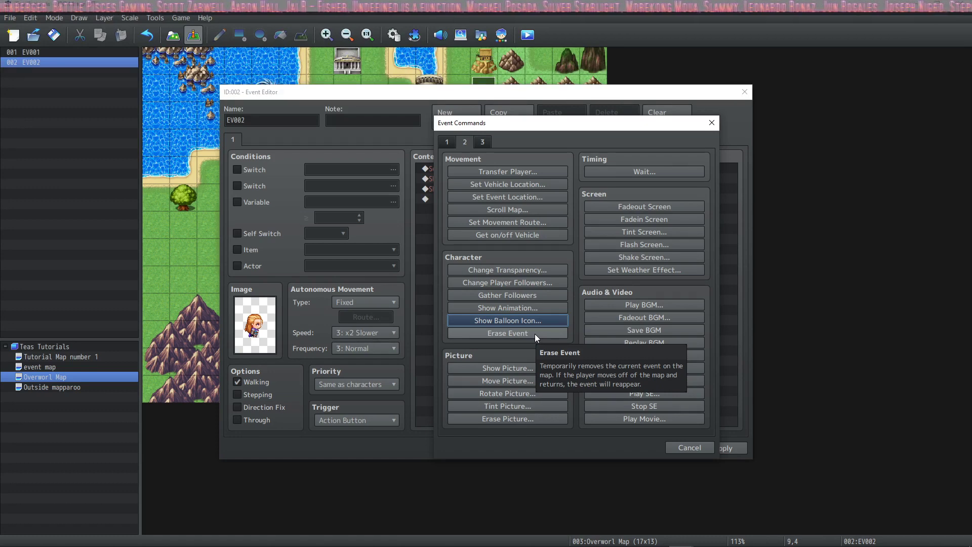
left_click(512, 370)
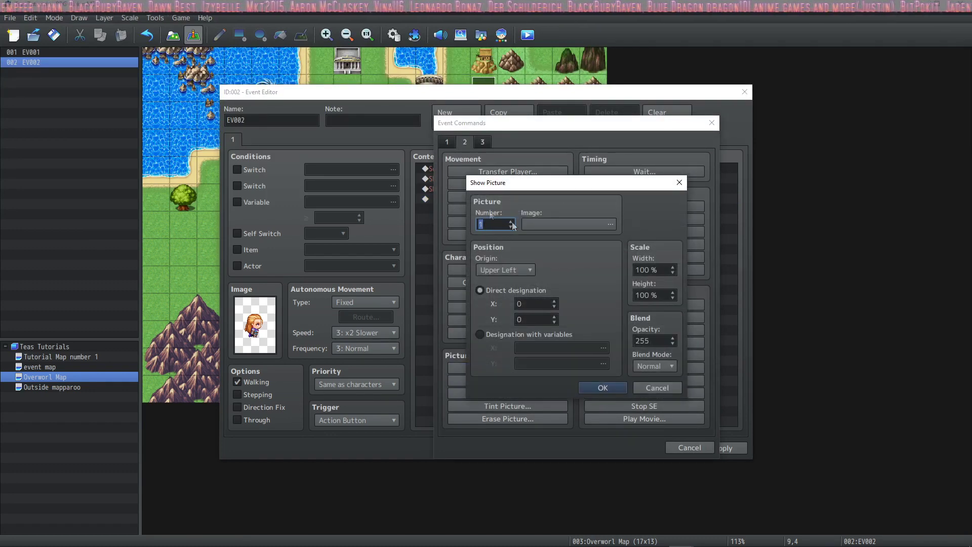
Set the Show Picture number to 1 and open the image chooser.
key("BackSpace")
type("10")
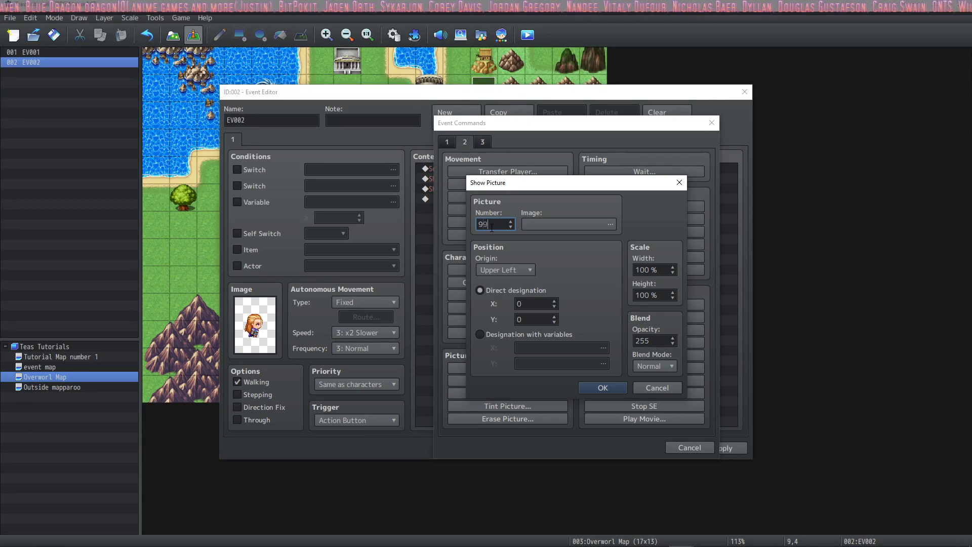
key("BackSpace")
key("BackSpace")
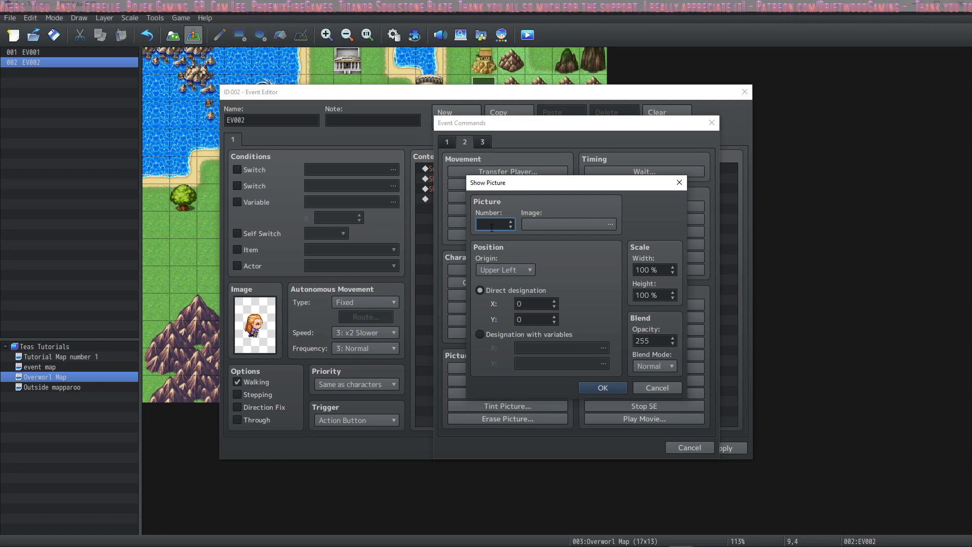
left_click(560, 224)
Choose Nature_2 as the picture image, keeping the origin at Upper Left.
scroll(436, 307, "down", 10)
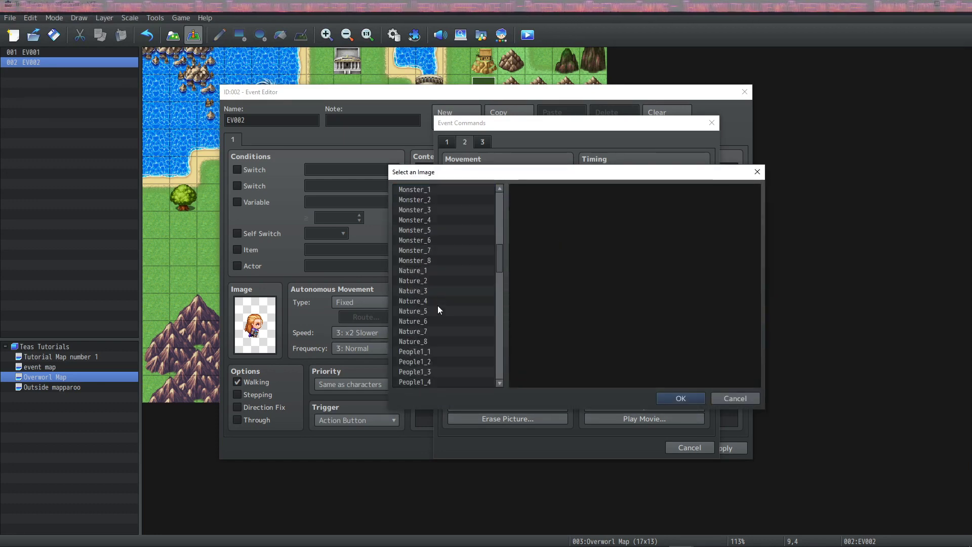
scroll(438, 304, "down", 10)
scroll(439, 301, "up", 8)
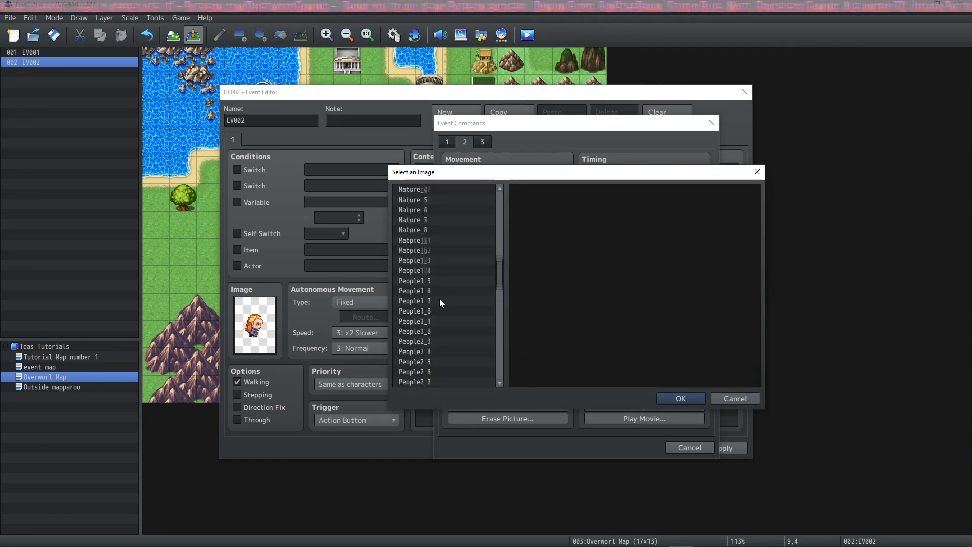
left_click(427, 260)
left_click(430, 285)
double_click(430, 217)
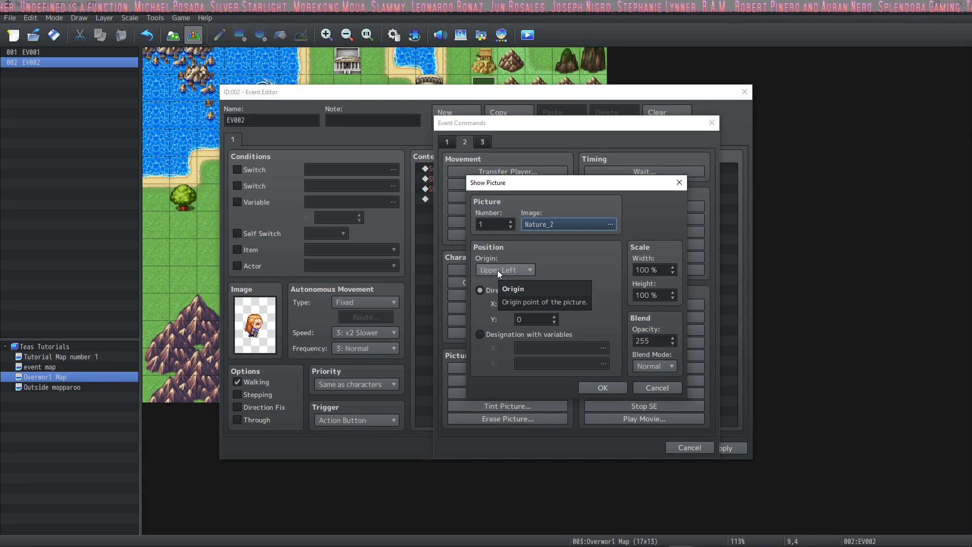
left_click(497, 269)
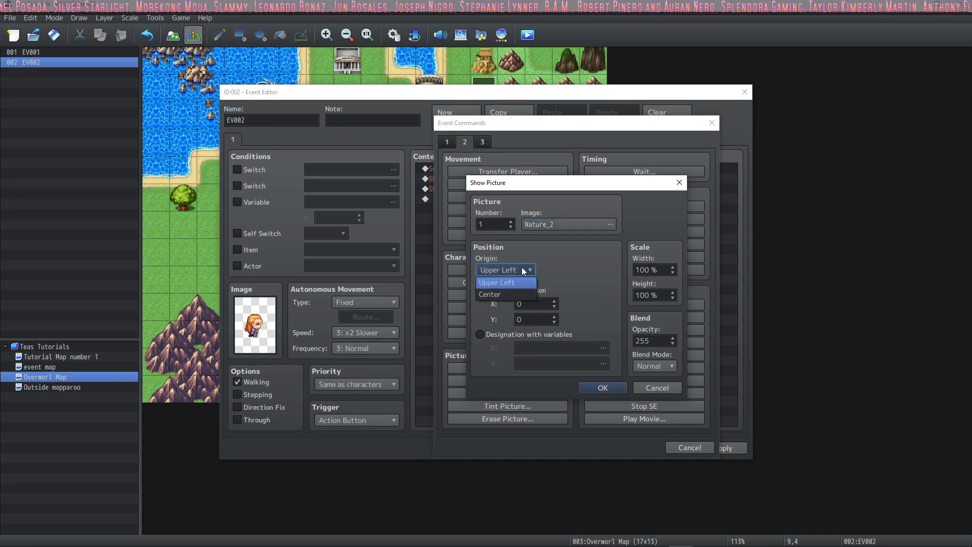
left_click(496, 295)
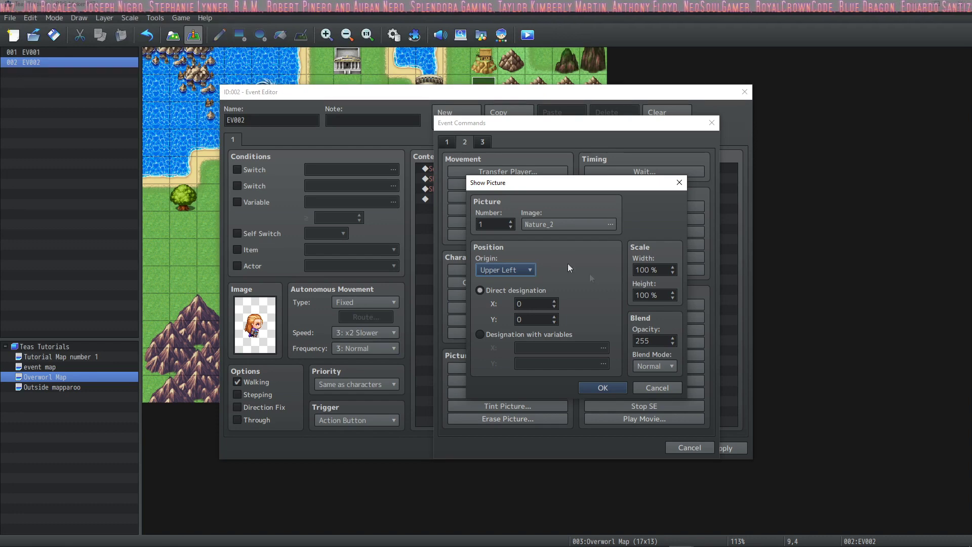
double_click(525, 304)
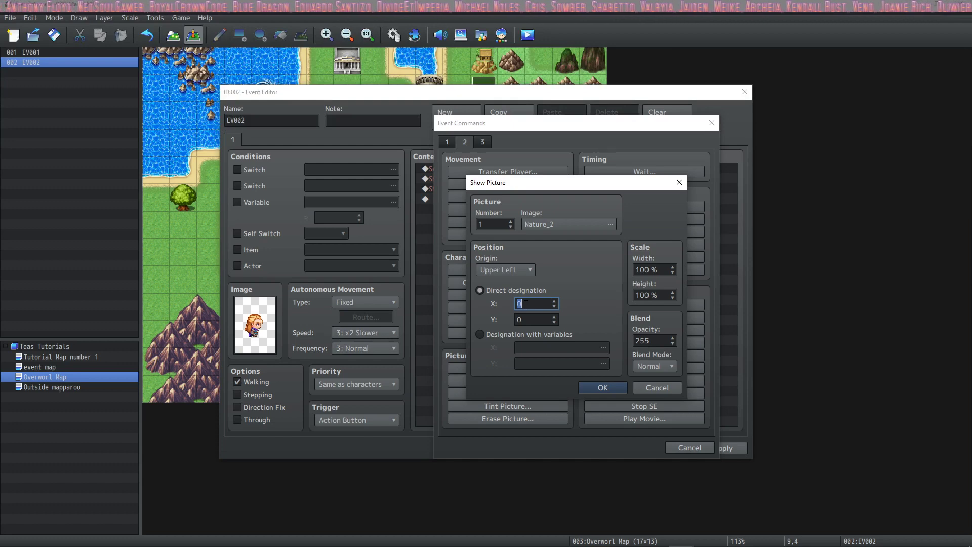
Place the picture at X 200, Y 200.
type("200")
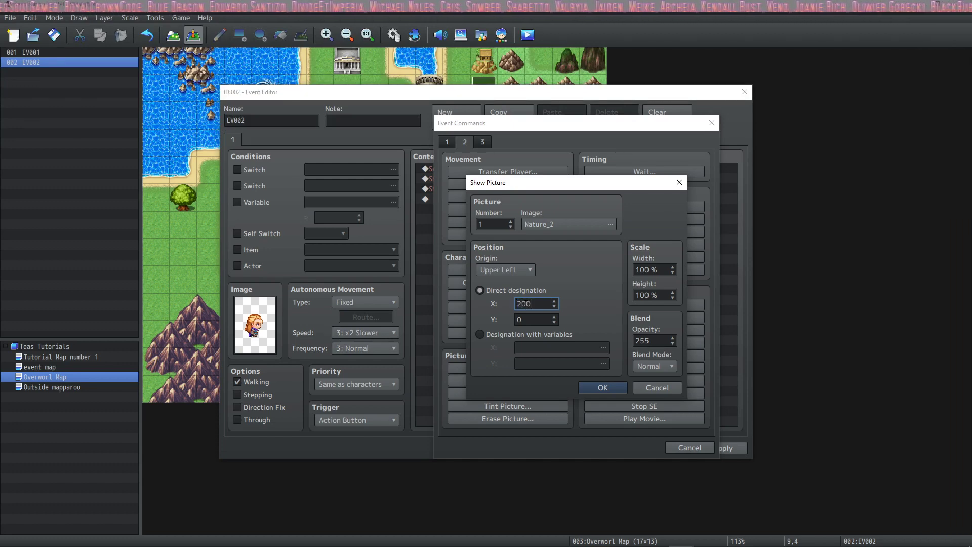
double_click(527, 319)
type("200")
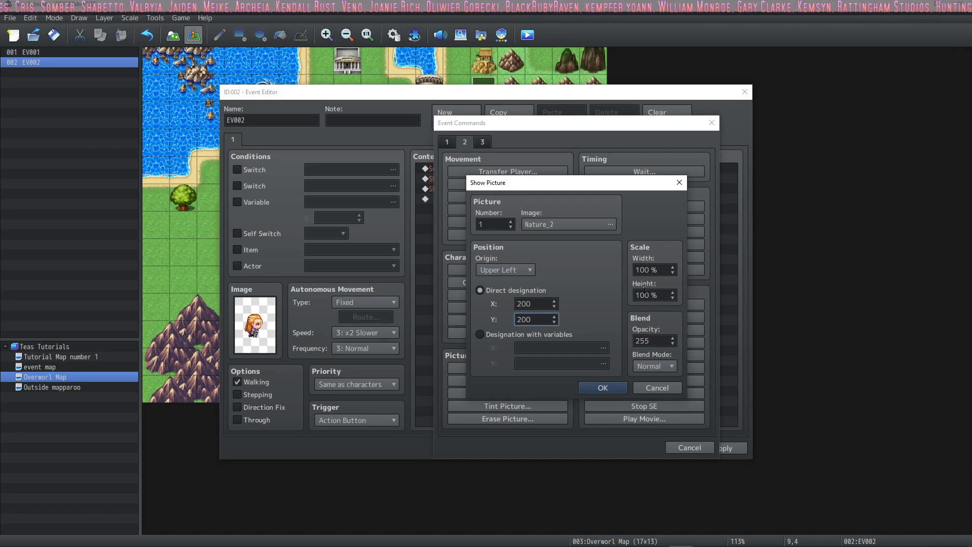
key("Tab")
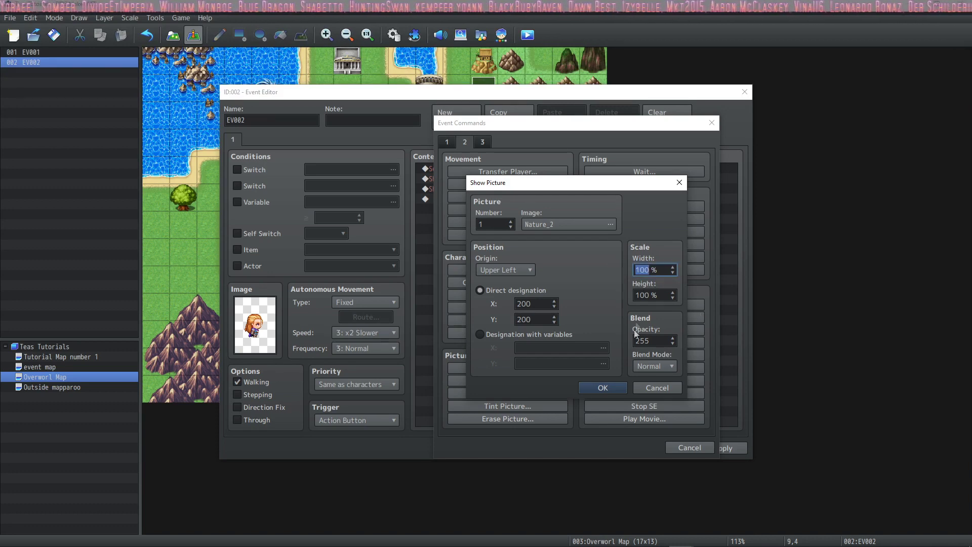
Review the Blend Mode options, confirm Show Picture, and reopen the command list.
left_click(663, 367)
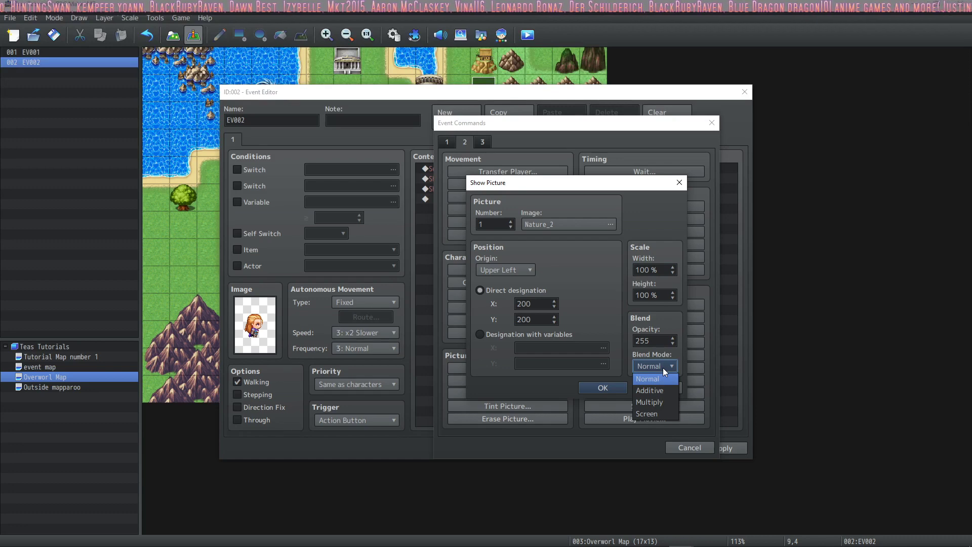
left_click(659, 381)
left_click(658, 366)
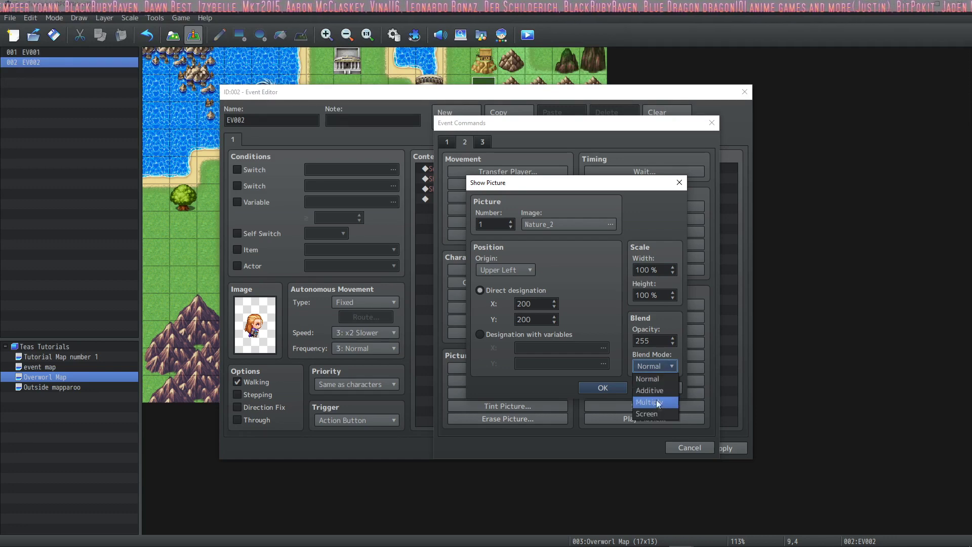
left_click(657, 364)
left_click(602, 388)
double_click(443, 210)
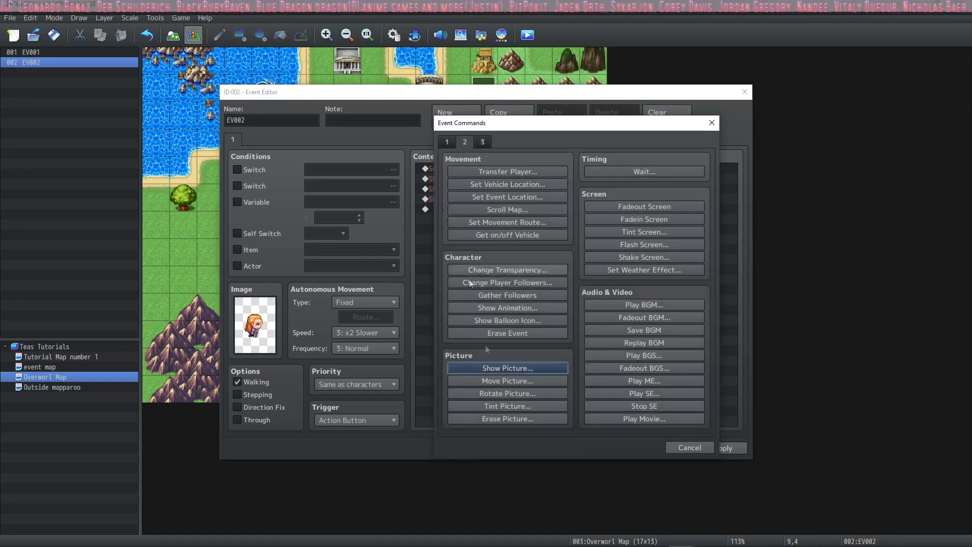
Start a Move Picture command with Slow start and end easing.
left_click(494, 381)
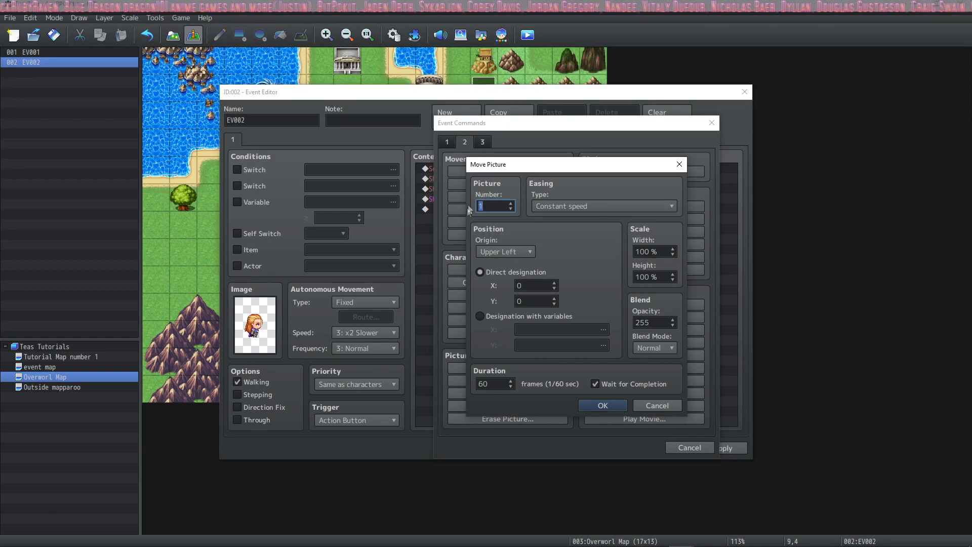
left_click(573, 205)
left_click(573, 205)
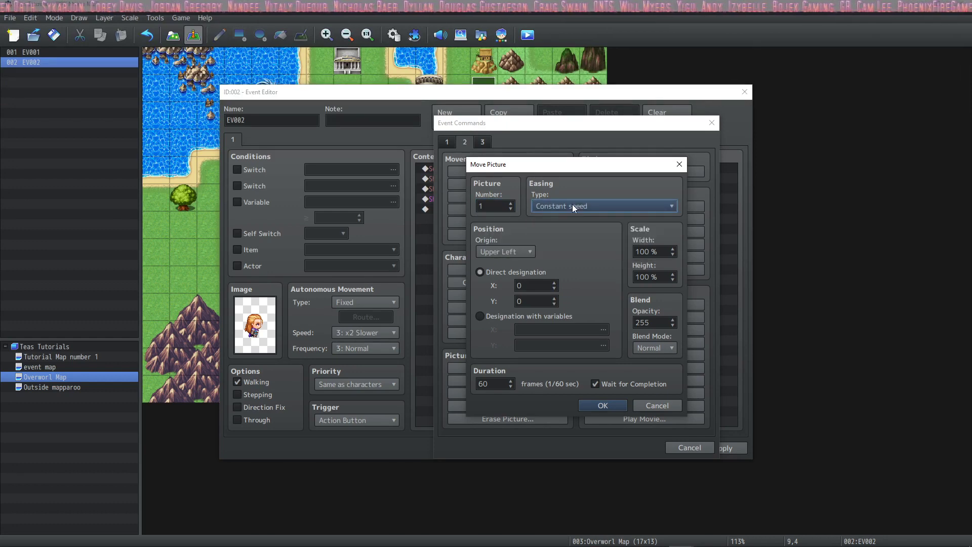
left_click(572, 206)
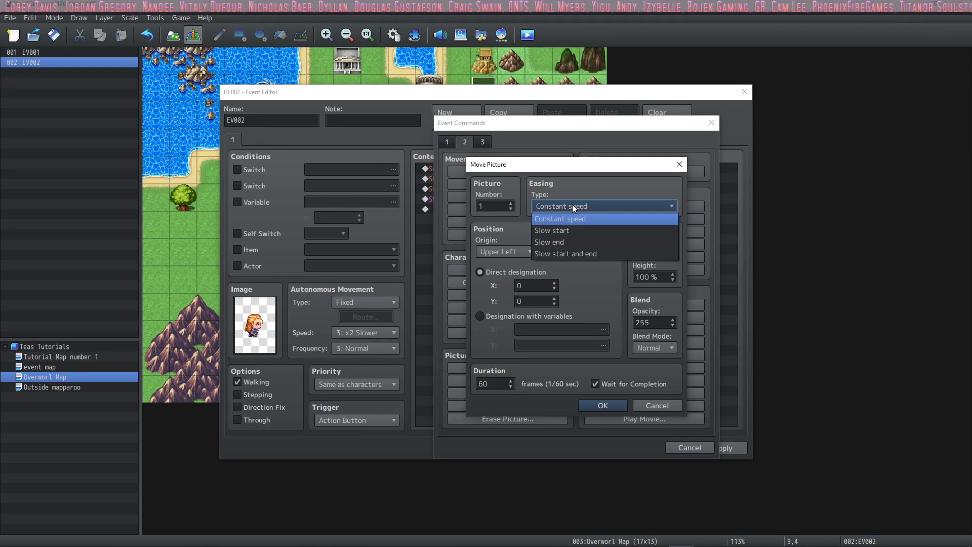
left_click(583, 254)
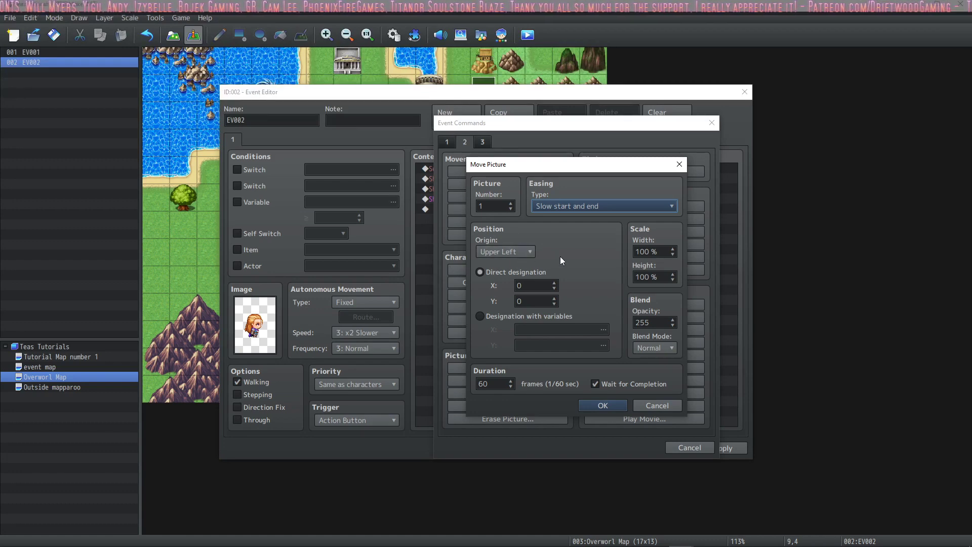
Move picture 1 to X 400, Y 400 over 120 frames and confirm.
left_click(530, 286)
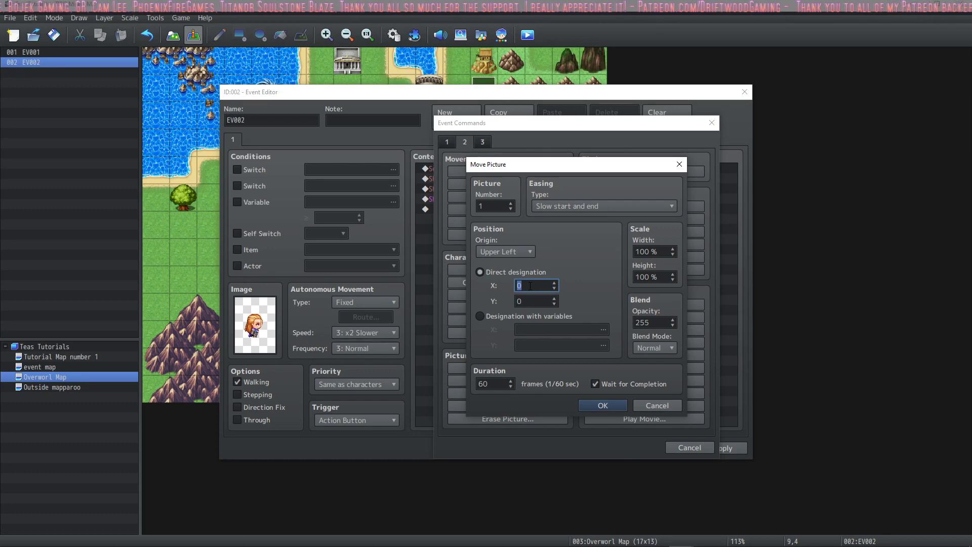
type("400")
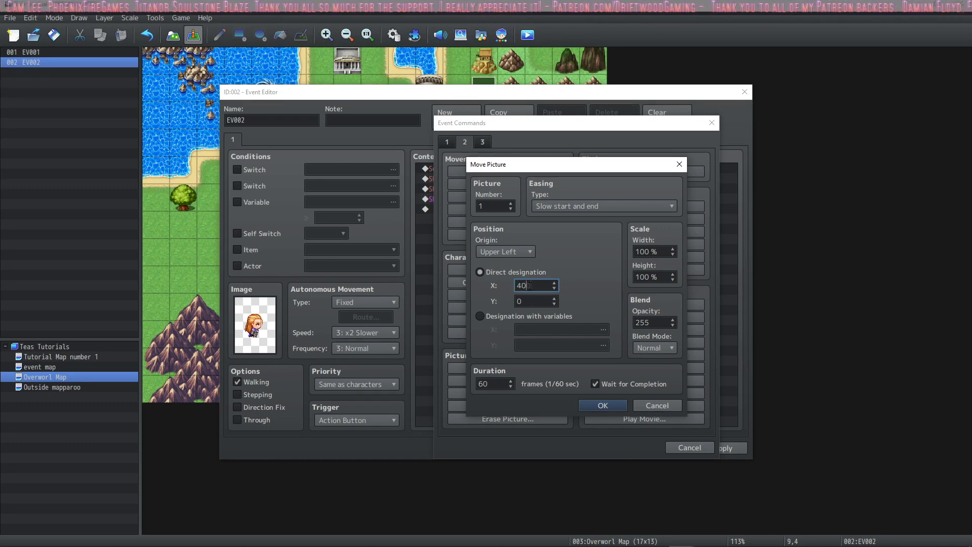
left_click(528, 302)
type("400")
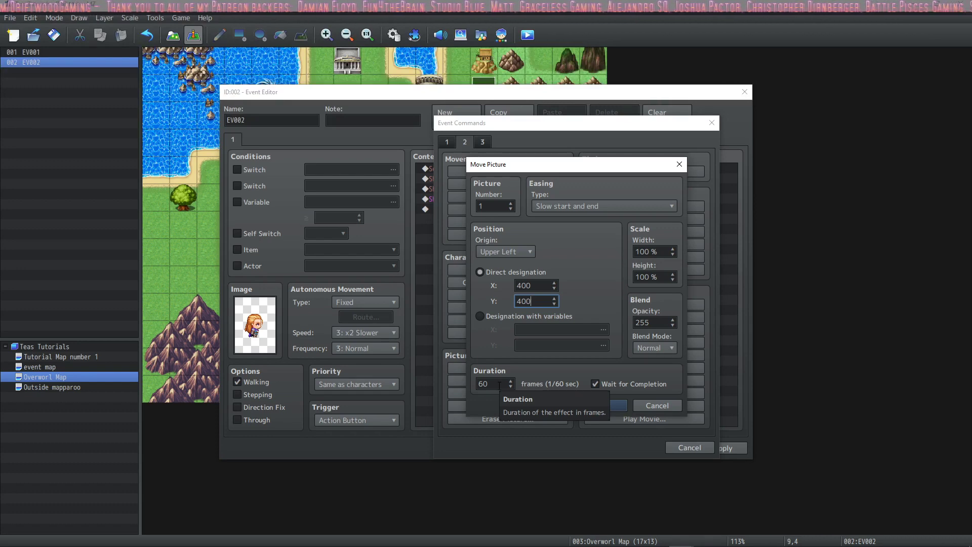
double_click(496, 384)
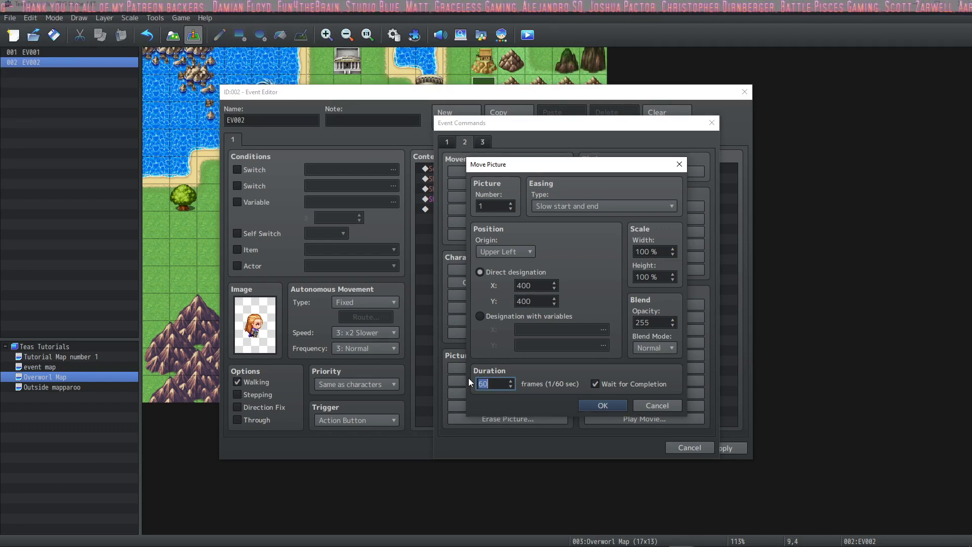
left_click(594, 408)
Add a Rotate Picture command for picture 1 with speed 9.
left_click(539, 394)
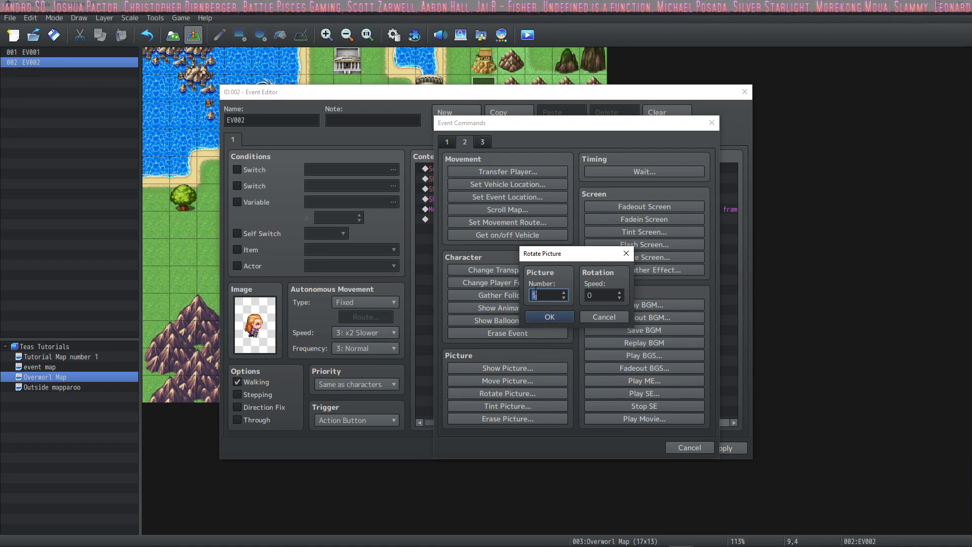
left_click(585, 295)
type("9")
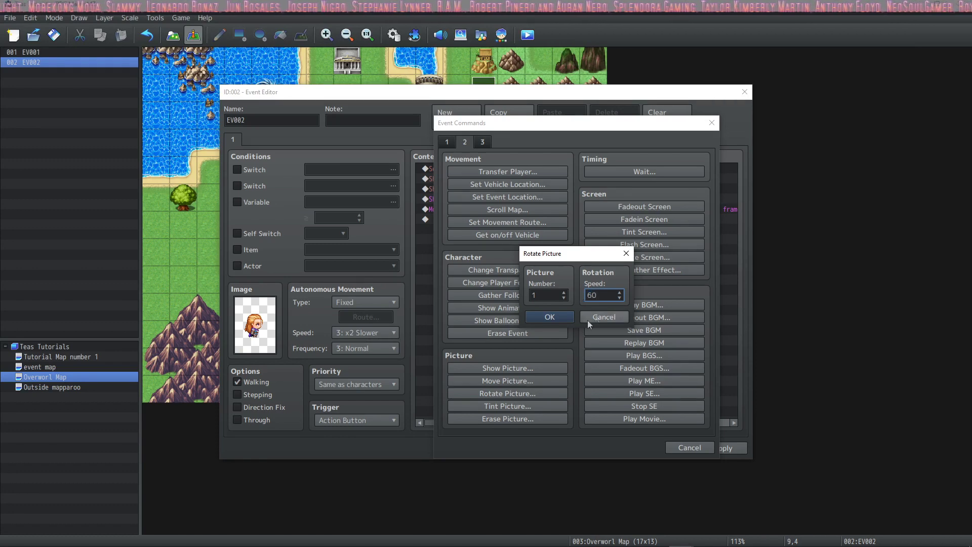
left_click(561, 317)
double_click(560, 317)
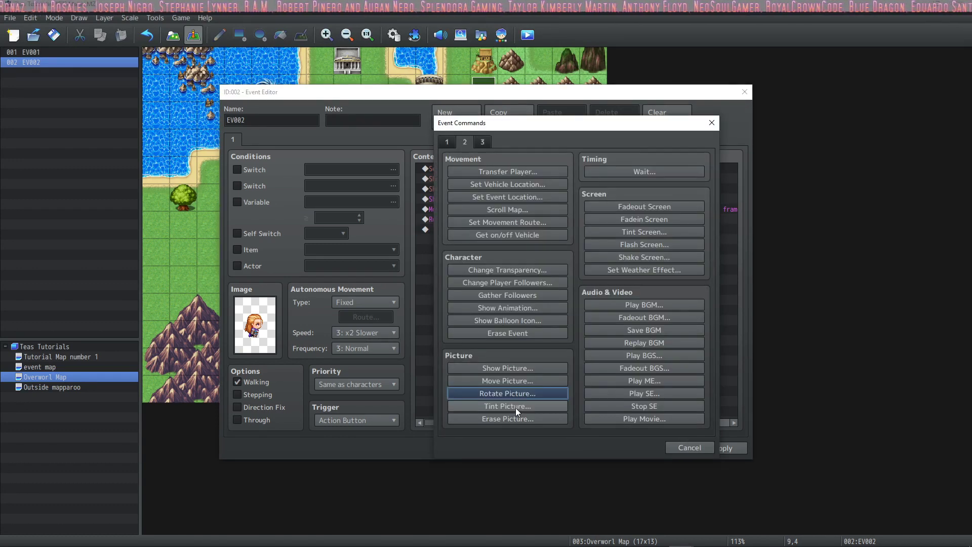
Tint picture 1 red at Red 187, Green -102, Blue -102, starting from the Sunset preset.
left_click(516, 408)
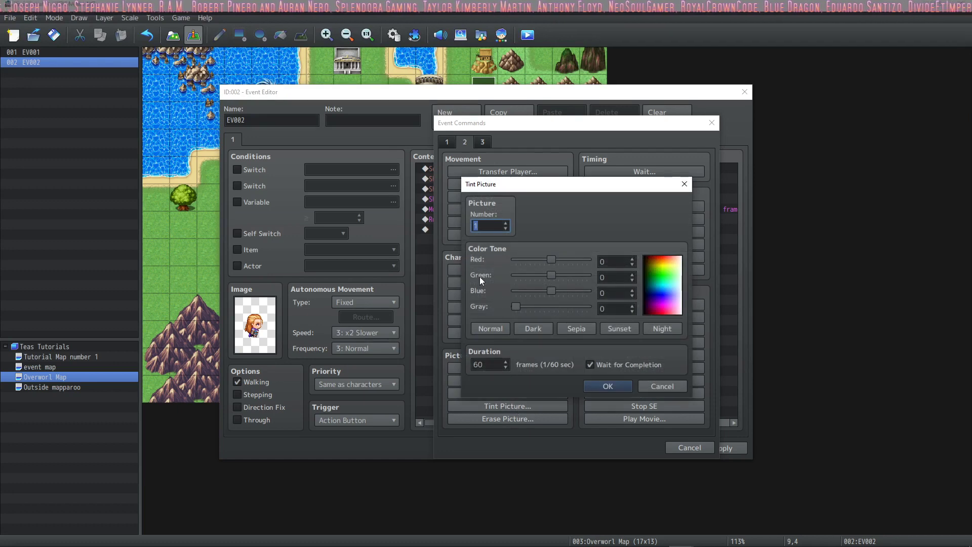
left_click_drag(551, 259, 535, 292)
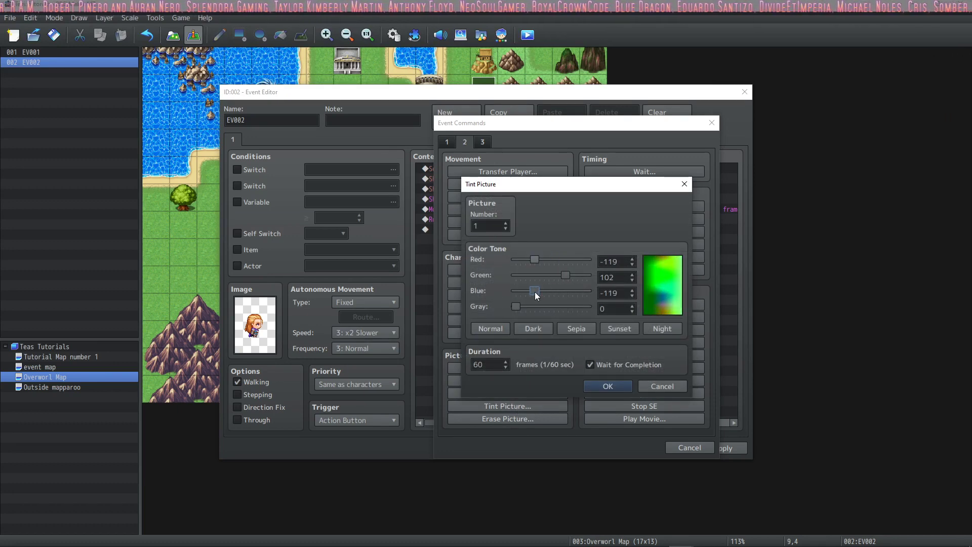
left_click(527, 333)
left_click(576, 329)
left_click(620, 330)
left_click(659, 330)
left_click(634, 332)
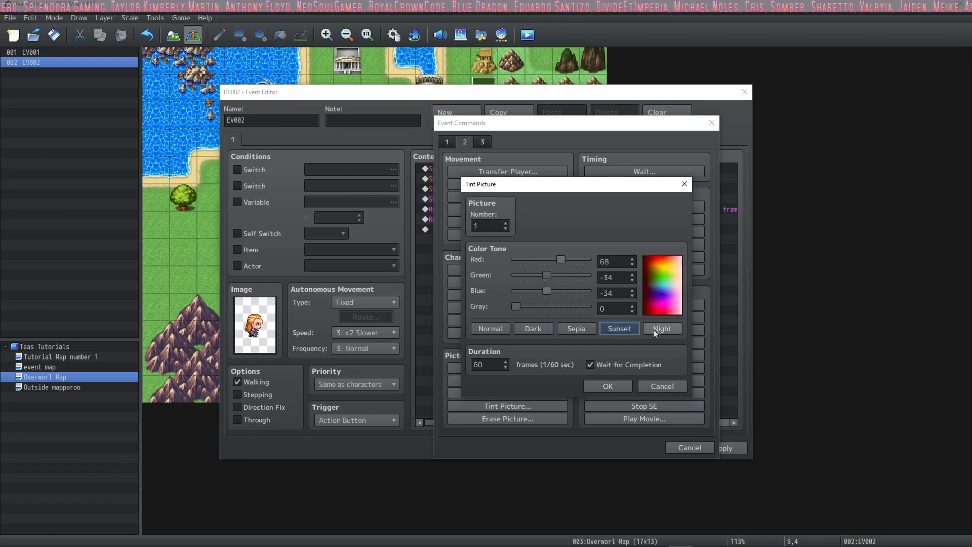
left_click(491, 329)
left_click_drag(551, 291, 578, 259)
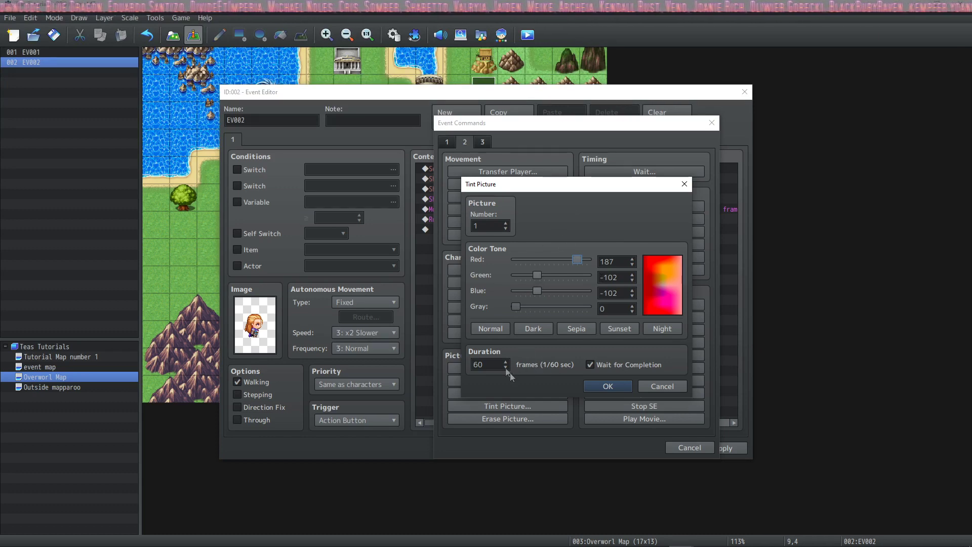
Give the tint a 120-frame duration, confirm it, and start Erase Picture.
double_click(483, 364)
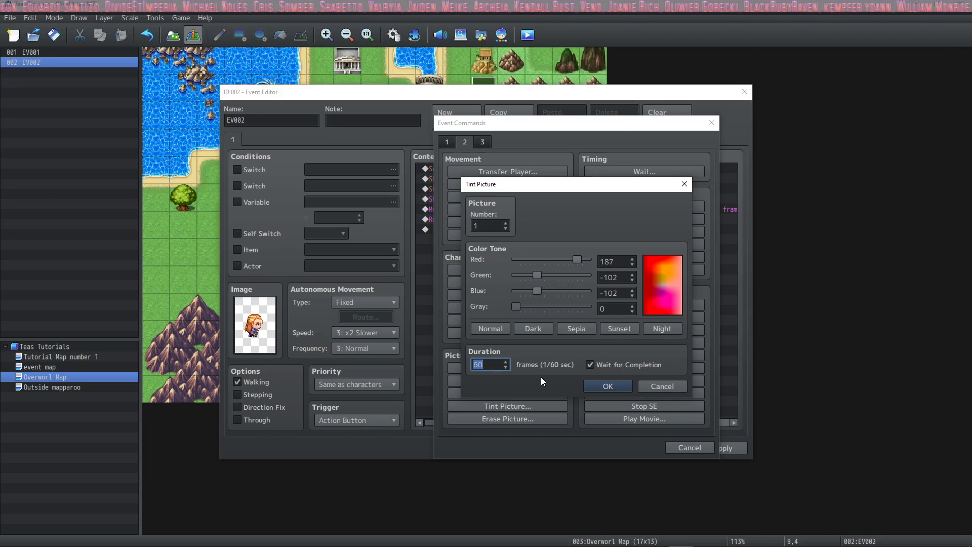
type("120")
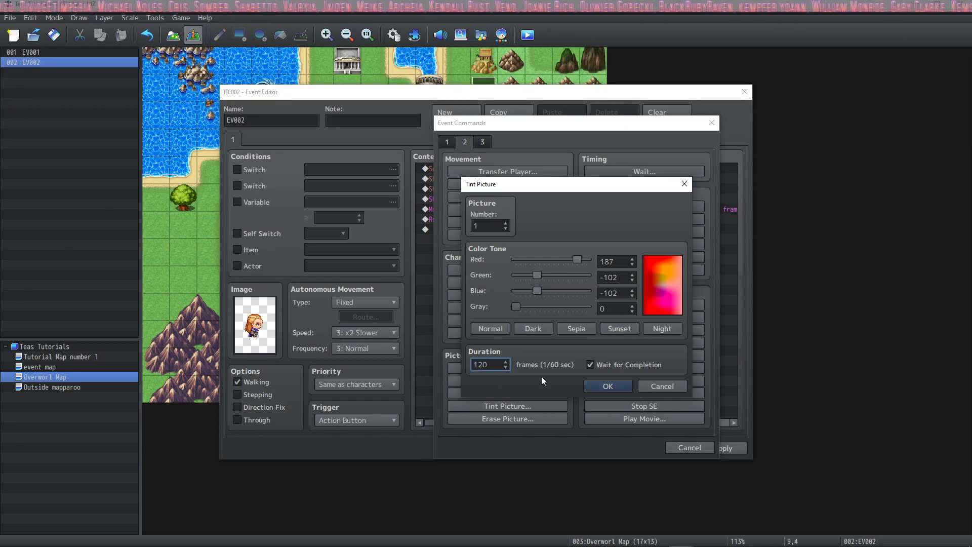
left_click(594, 388)
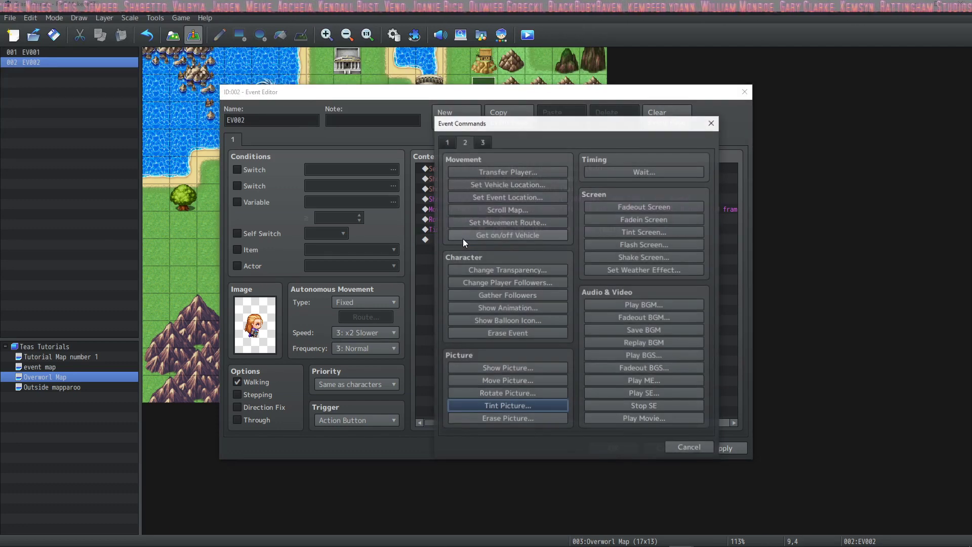
left_click(508, 420)
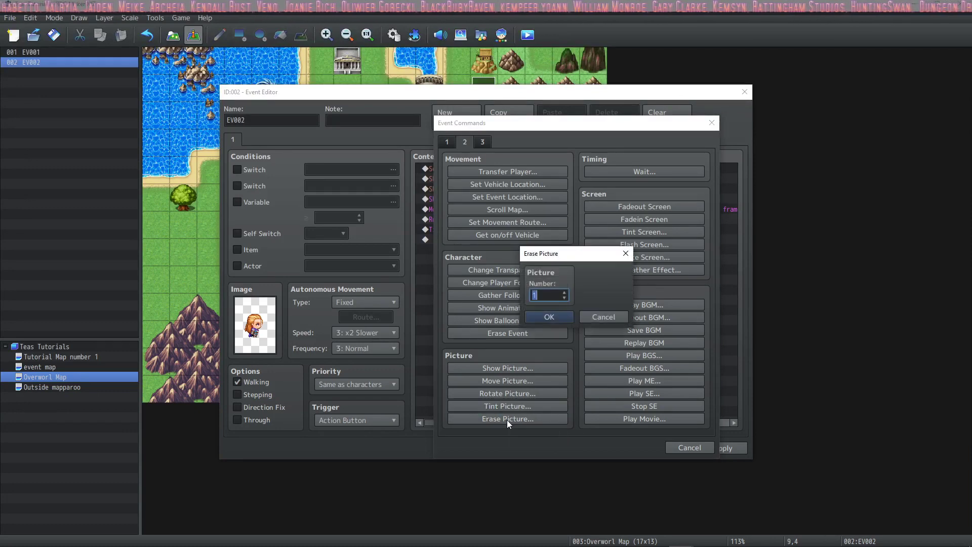
Confirm erasing picture #1 and reopen the event command list.
left_click(566, 314)
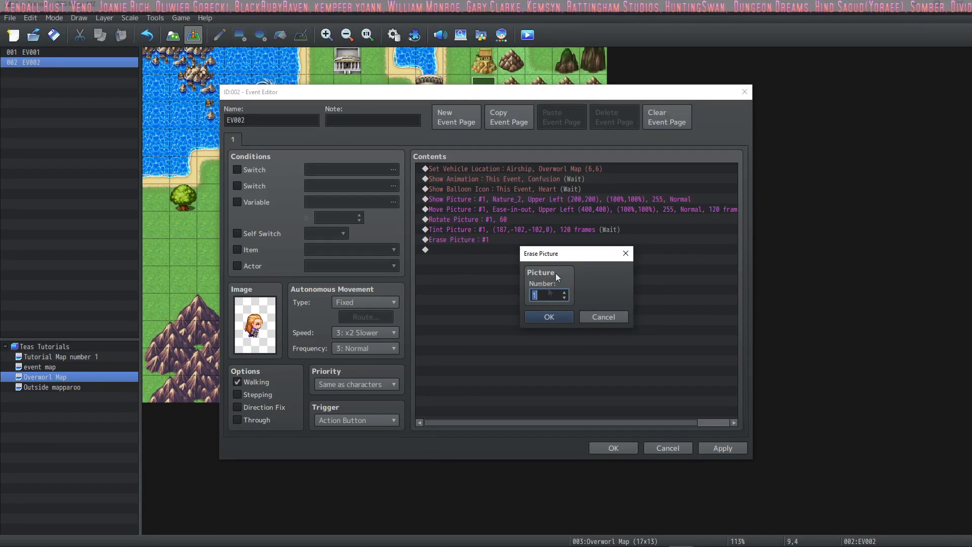
double_click(542, 314)
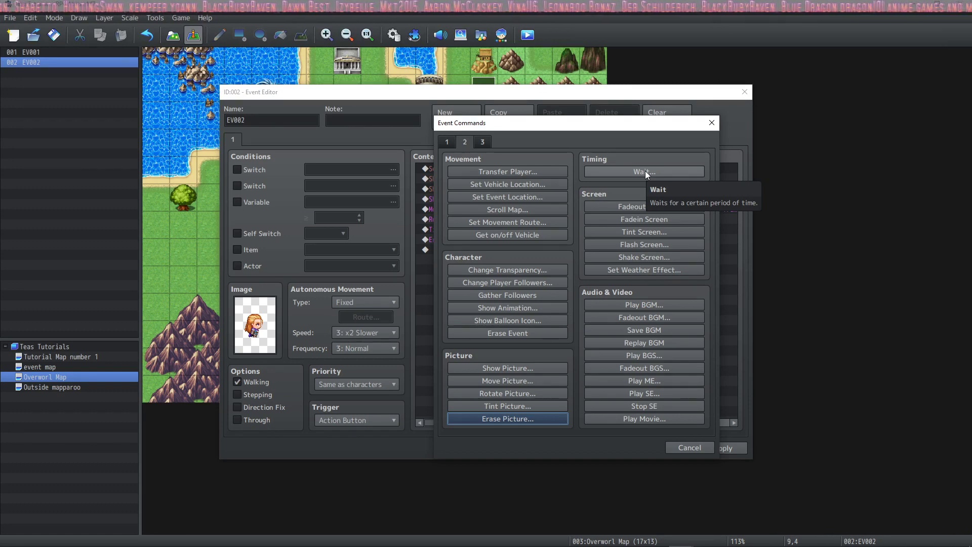
Add a 3-frame Wait, then Fadeout Screen and Fadein Screen commands.
left_click(645, 171)
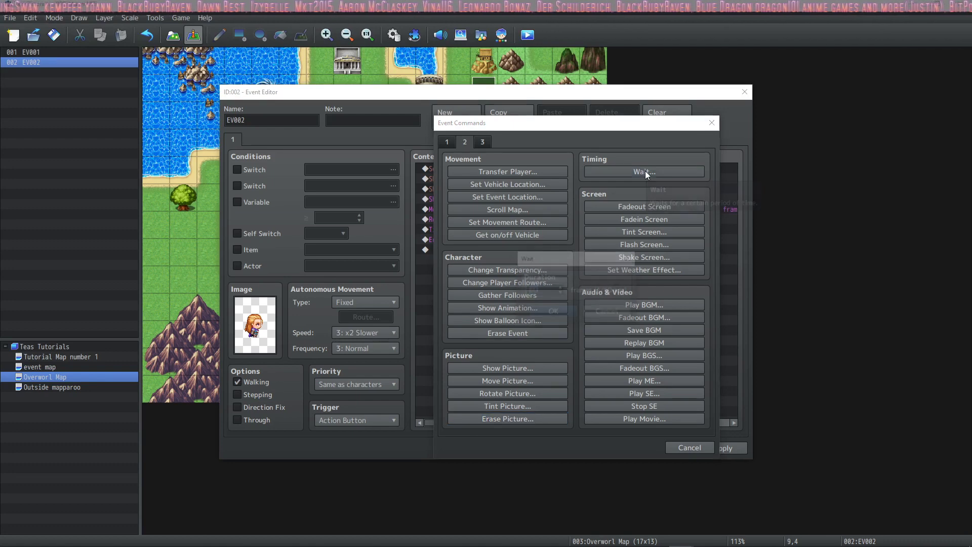
type("3")
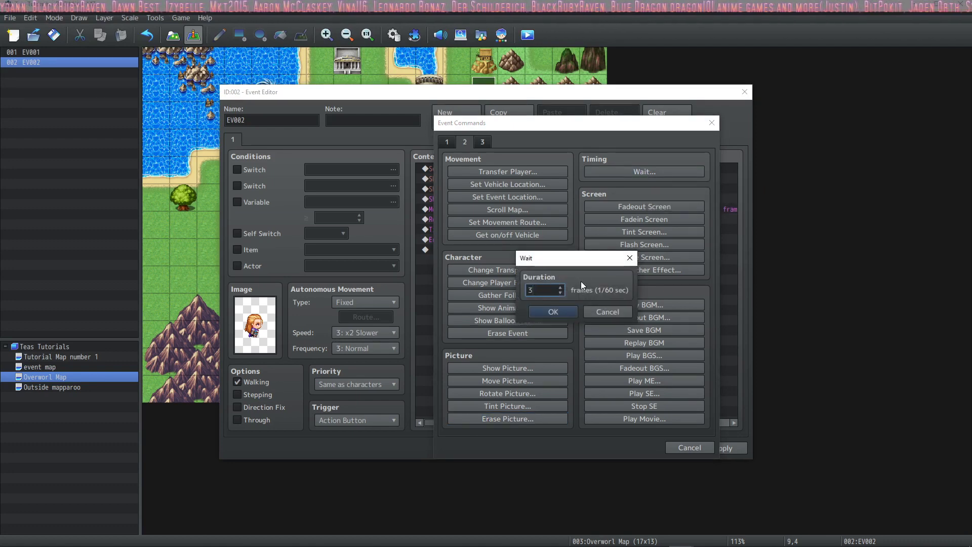
left_click(565, 314)
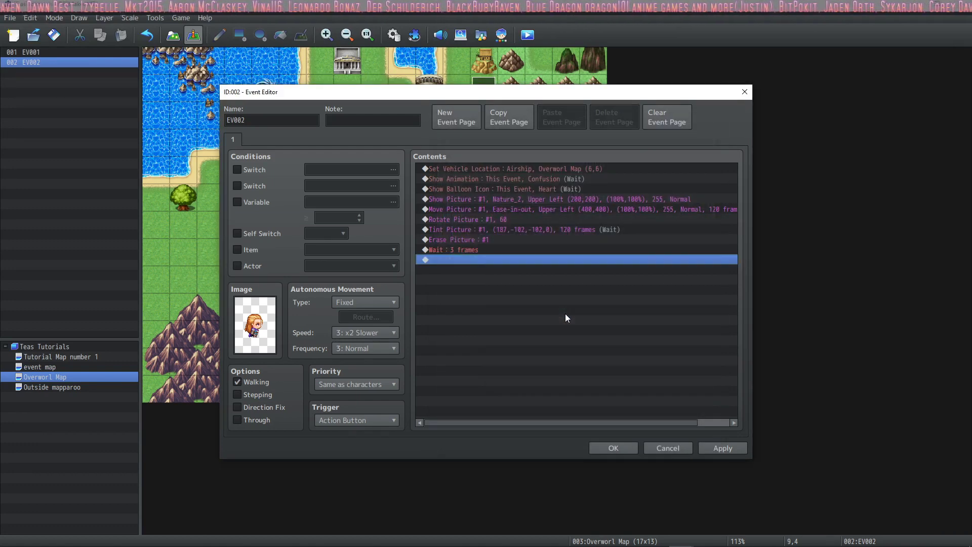
double_click(475, 260)
left_click(649, 208)
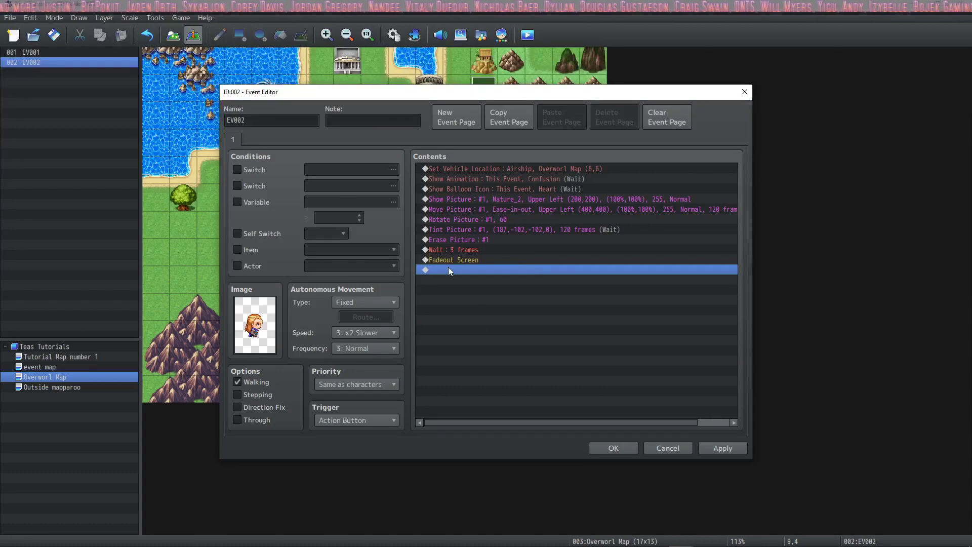
double_click(448, 267)
left_click(639, 216)
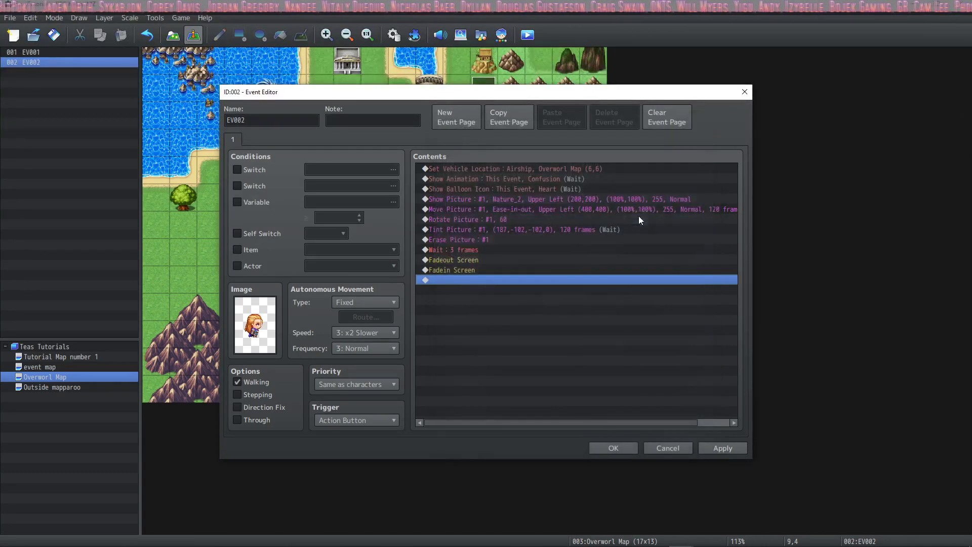
Insert a 12-frame Wait above Fadein Screen, then add a Tint Screen command at the end.
left_click(445, 269)
right_click(450, 269)
left_click(479, 276)
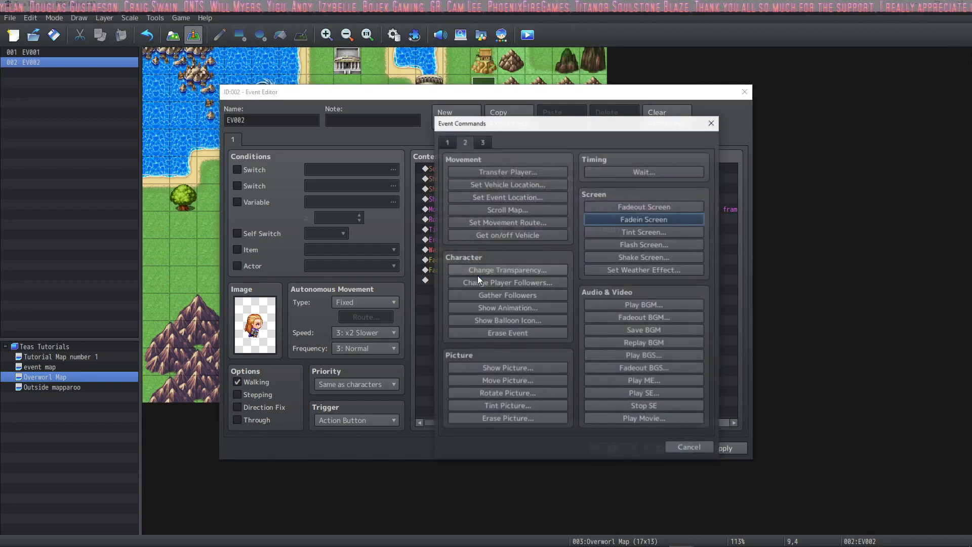
left_click(627, 172)
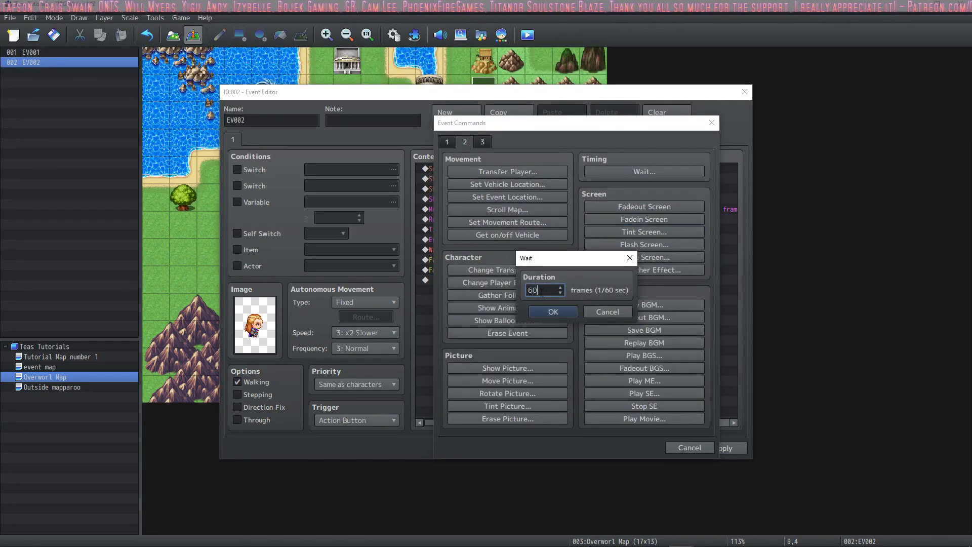
type("12")
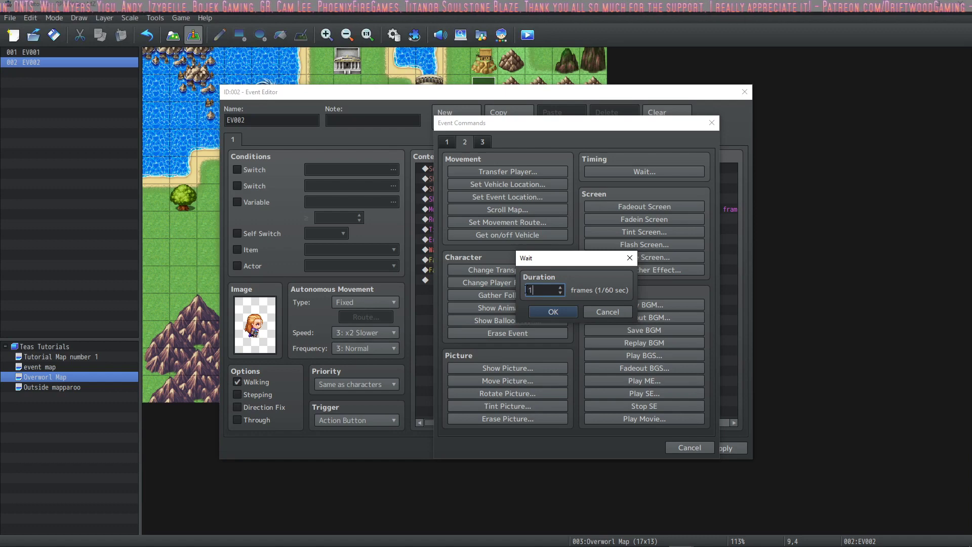
left_click(540, 315)
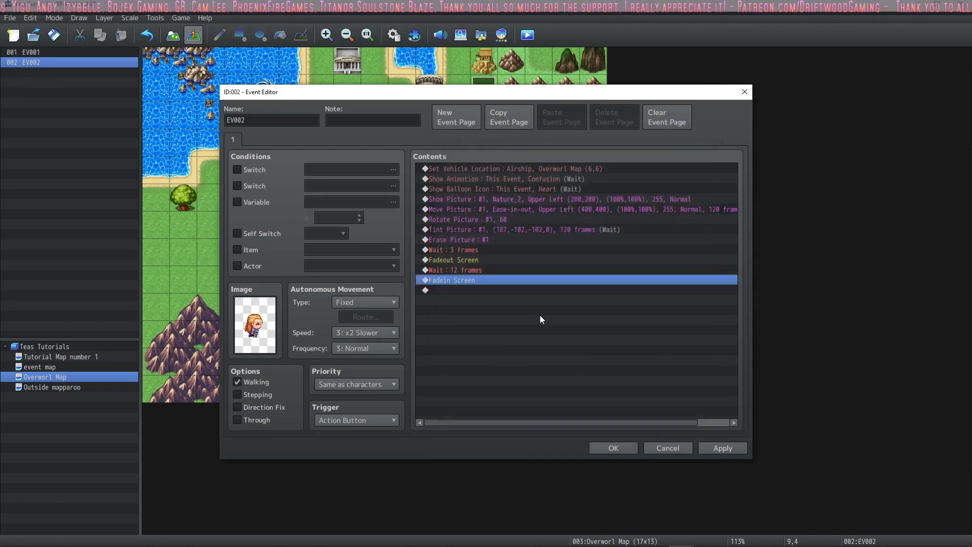
double_click(540, 317)
left_click(661, 232)
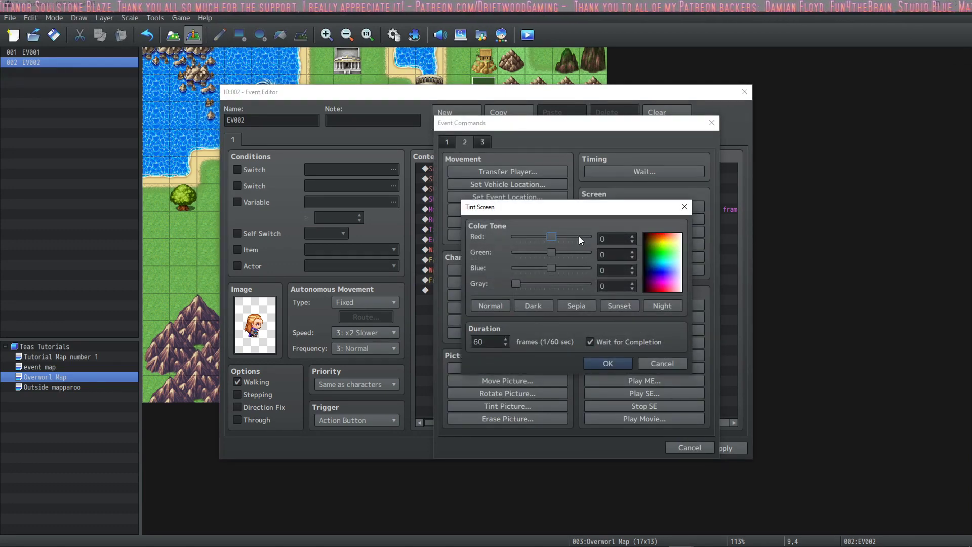
Add a sepia Tint Screen and a white Flash Screen, then start a Shake Screen at power 9, speed 9.
left_click(575, 304)
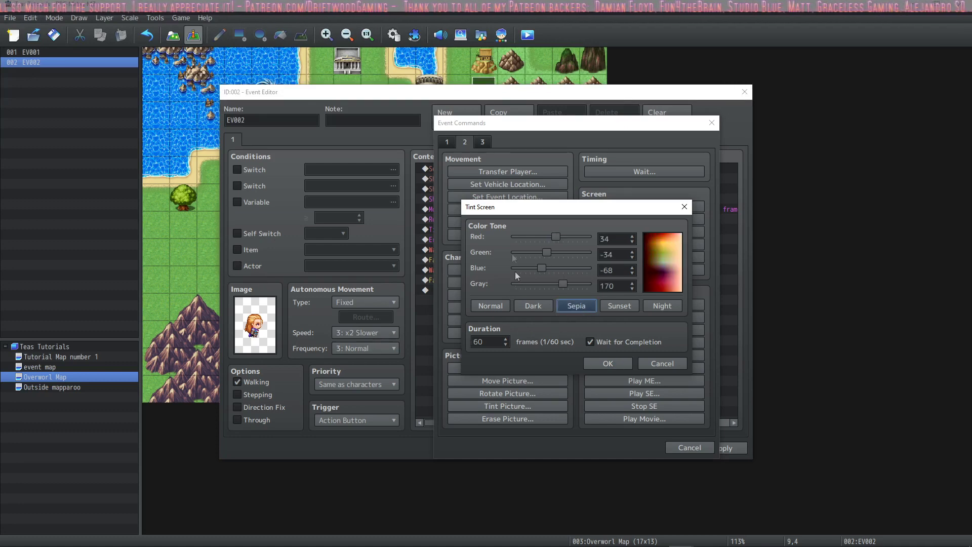
left_click(607, 364)
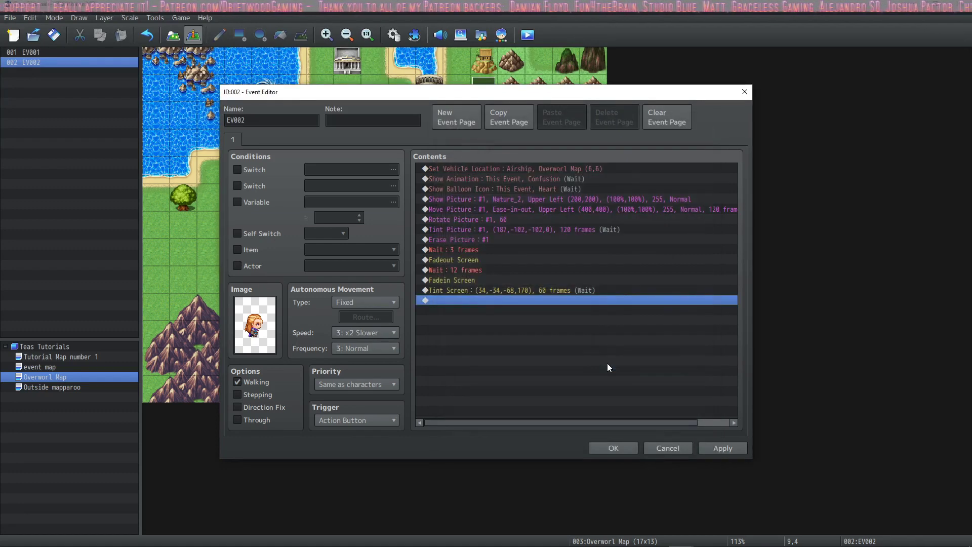
double_click(473, 299)
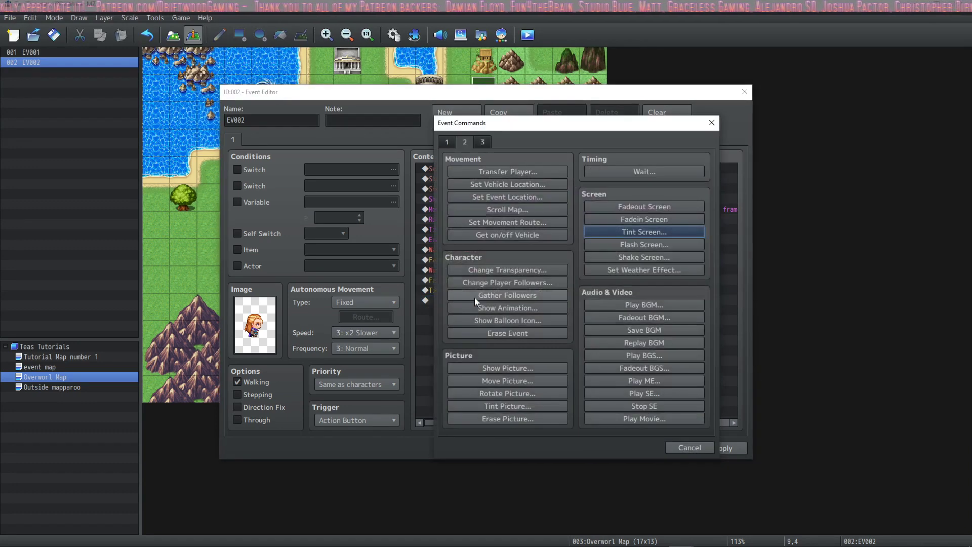
left_click(648, 243)
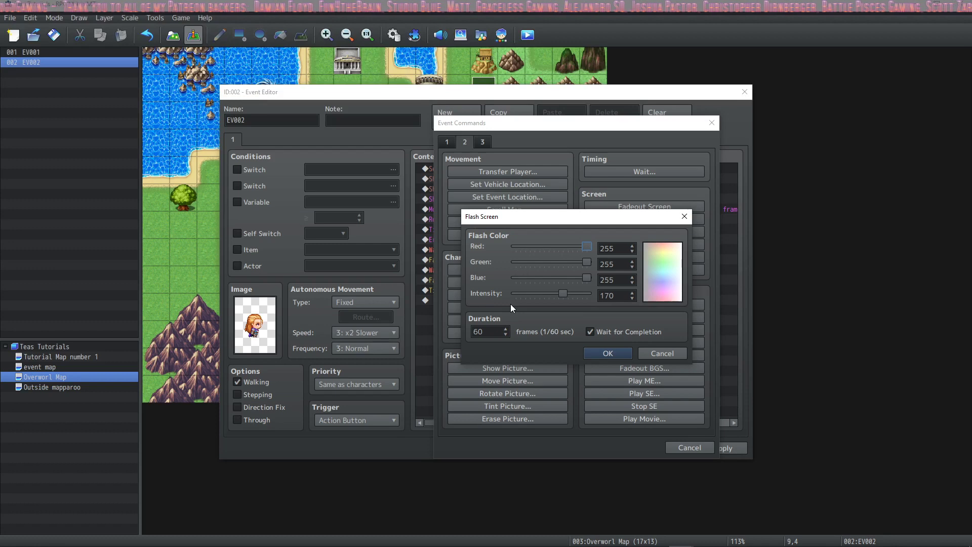
left_click(610, 353)
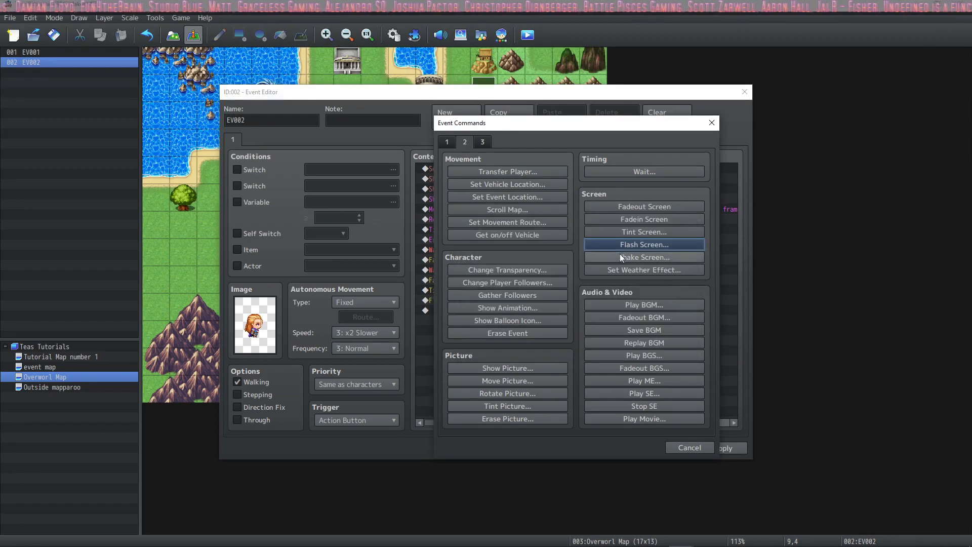
left_click(621, 257)
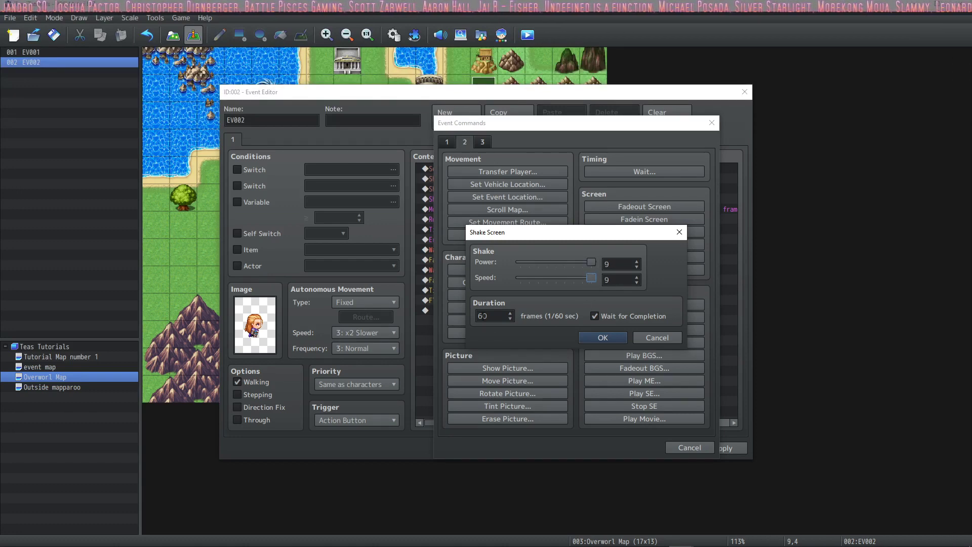
double_click(493, 316)
Set the shake duration to 120 frames, then add Rain weather at power 9 for 120 frames.
type("120")
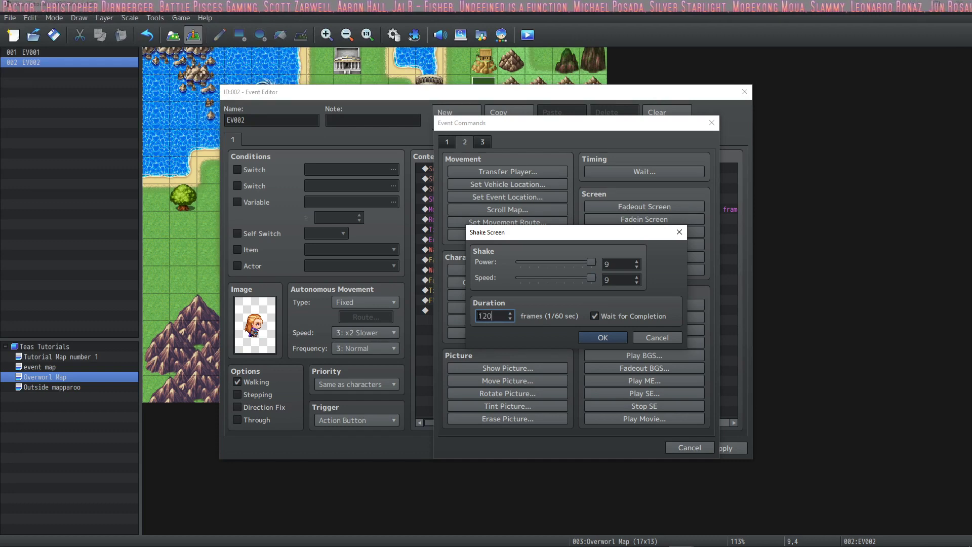
left_click(589, 338)
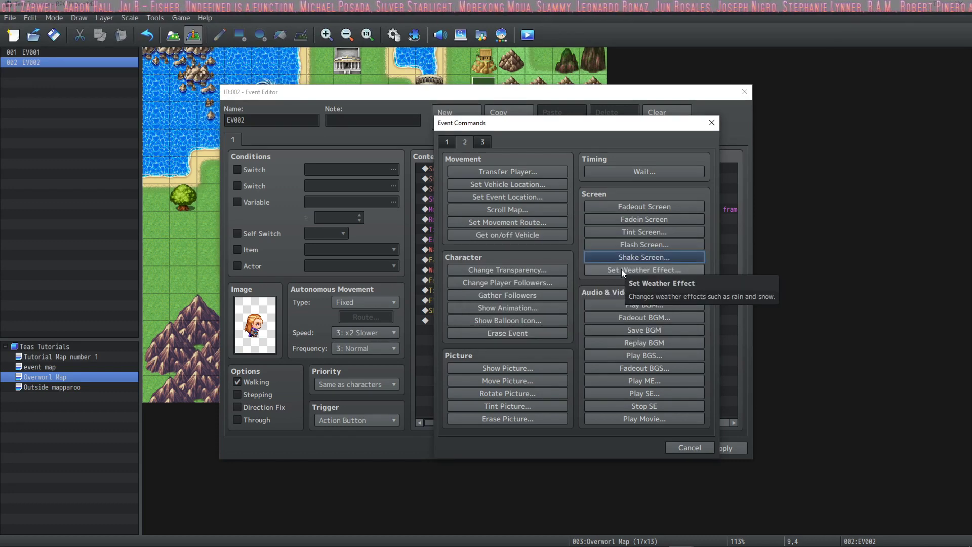
left_click(621, 269)
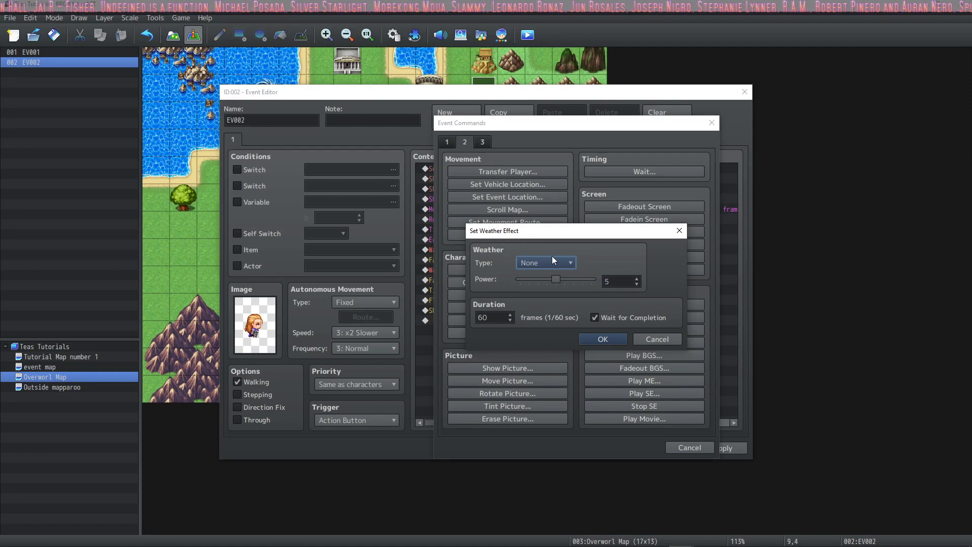
left_click(552, 263)
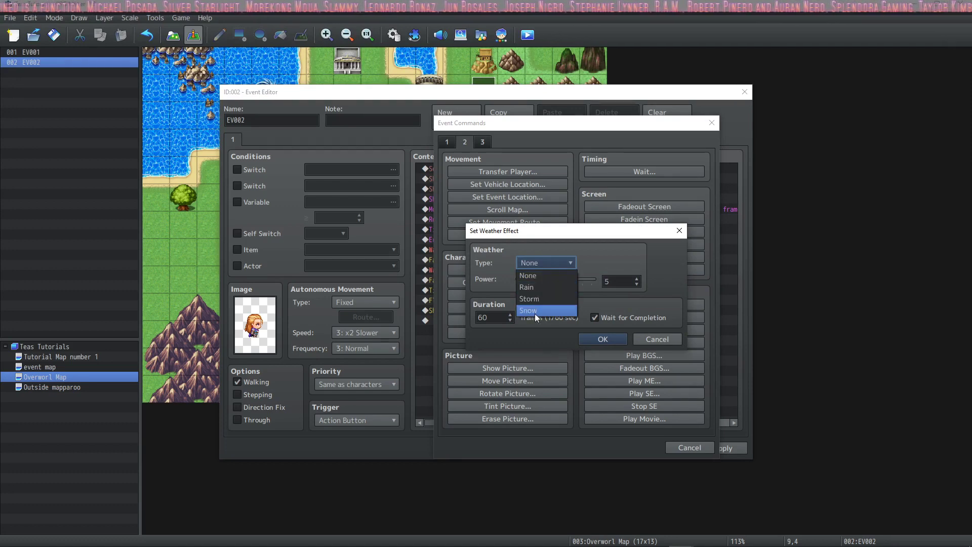
left_click(539, 287)
left_click_drag(557, 282, 594, 280)
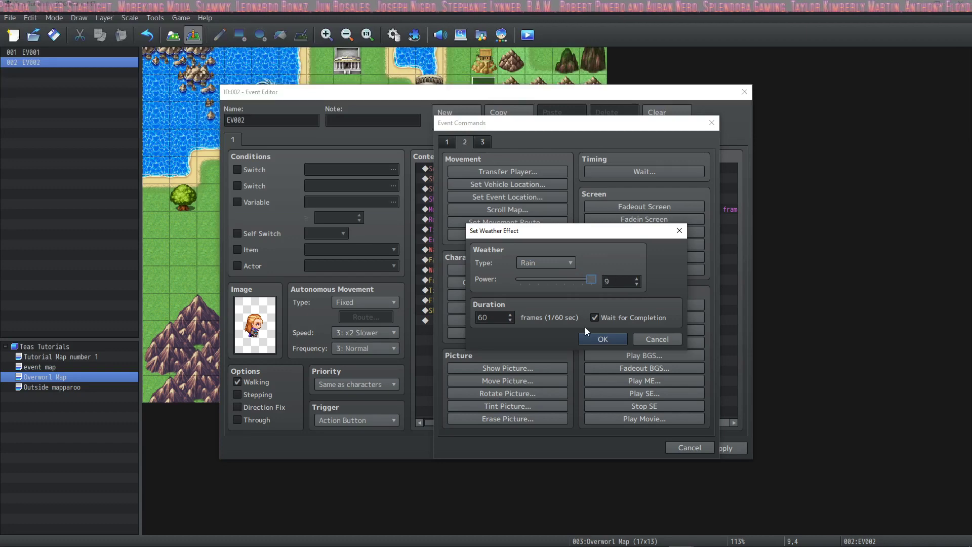
left_click_drag(496, 314, 470, 317)
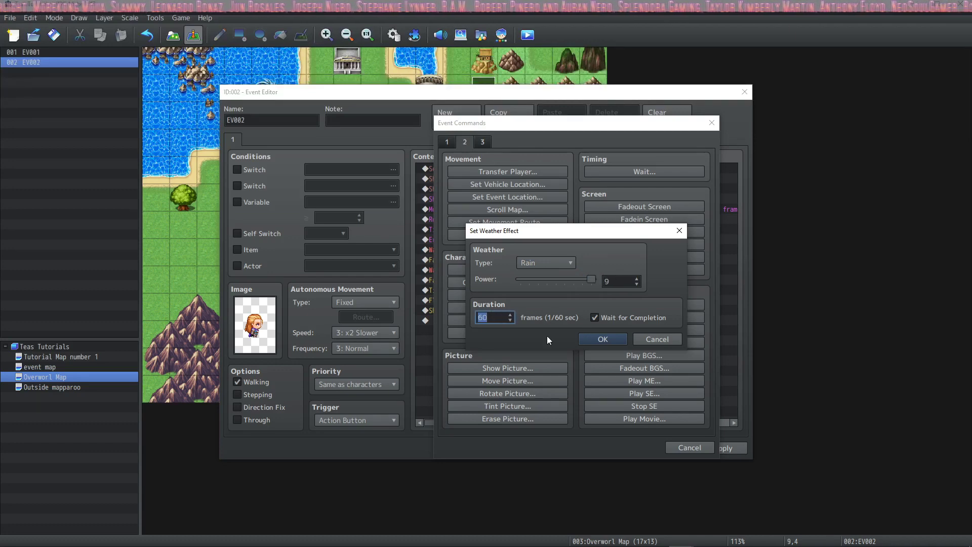
type("120")
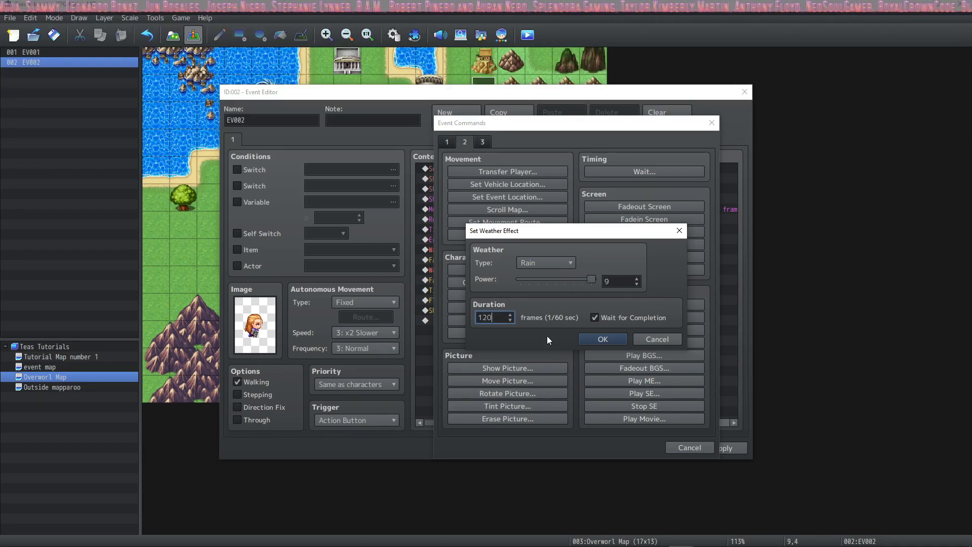
left_click(608, 340)
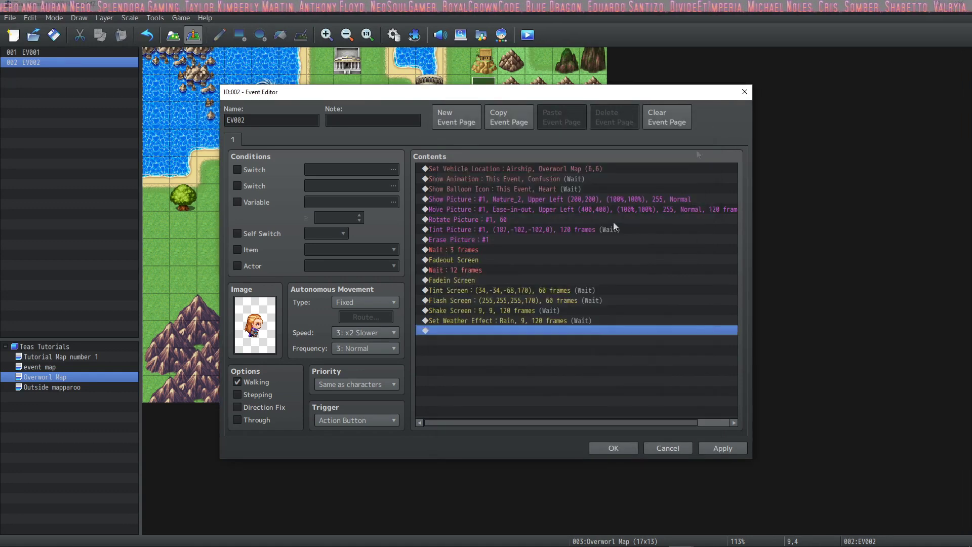
Open the Event Commands list from the empty last row of EV002's contents.
double_click(519, 330)
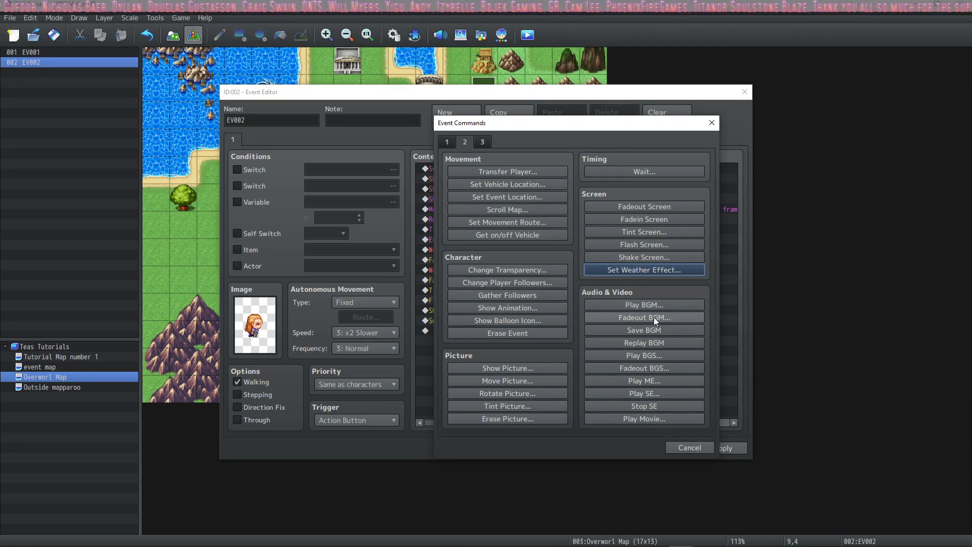
left_click(664, 357)
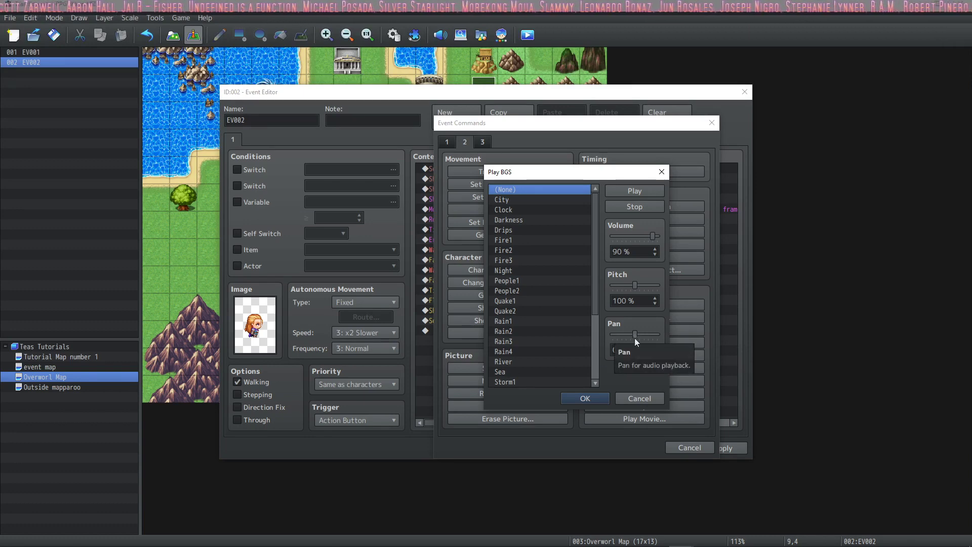
key("Escape")
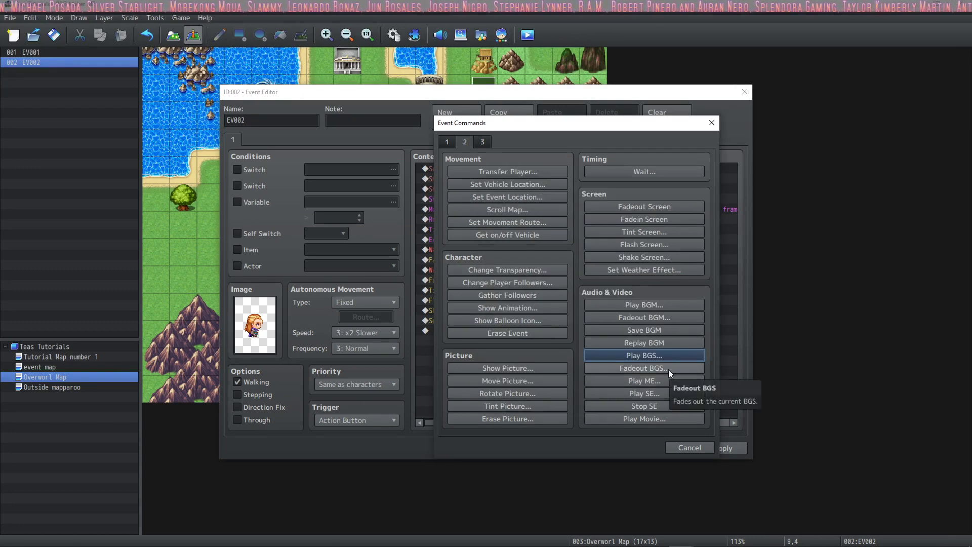
left_click(652, 382)
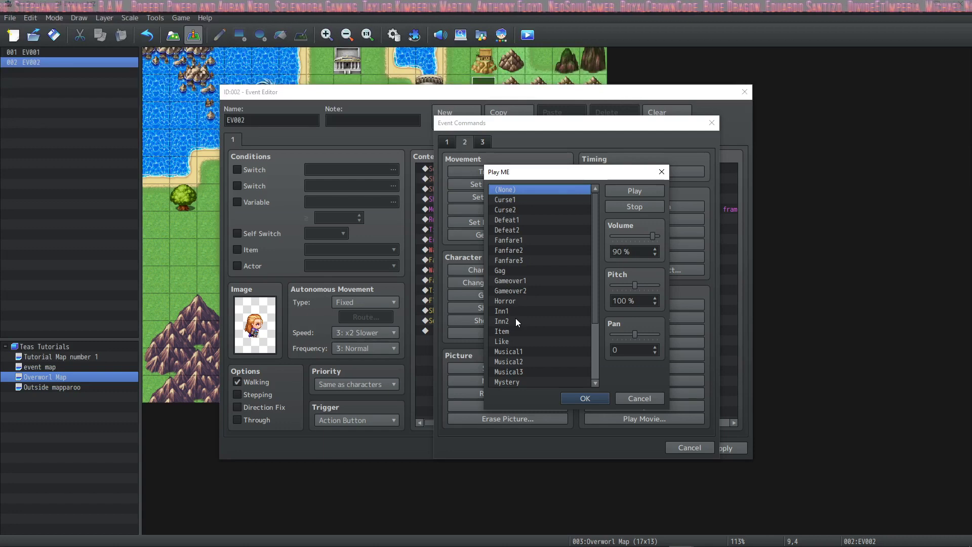
Preview Fanfare2 and Defeat1 in Play ME, cancel without adding, and open Play SE.
scroll(522, 309, "down", 5)
scroll(528, 300, "up", 5)
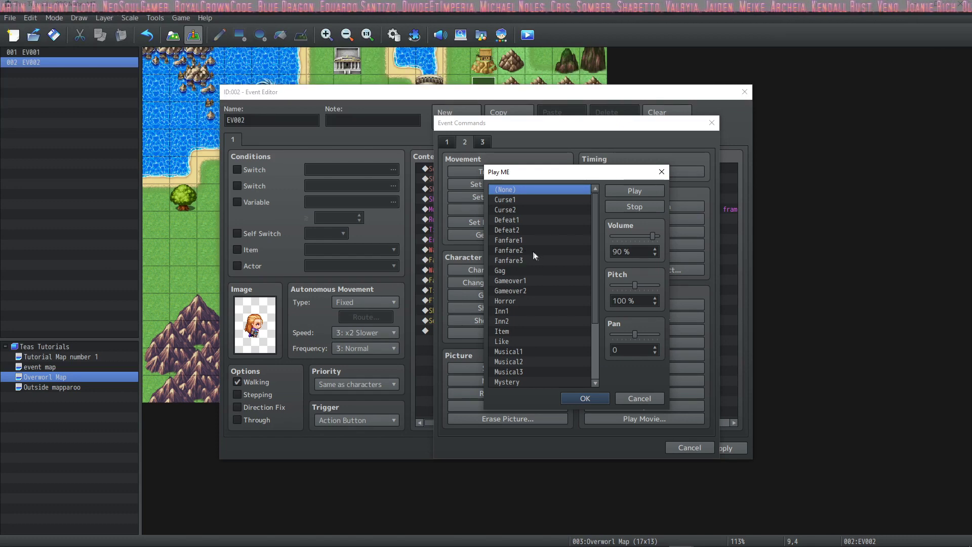
left_click(509, 250)
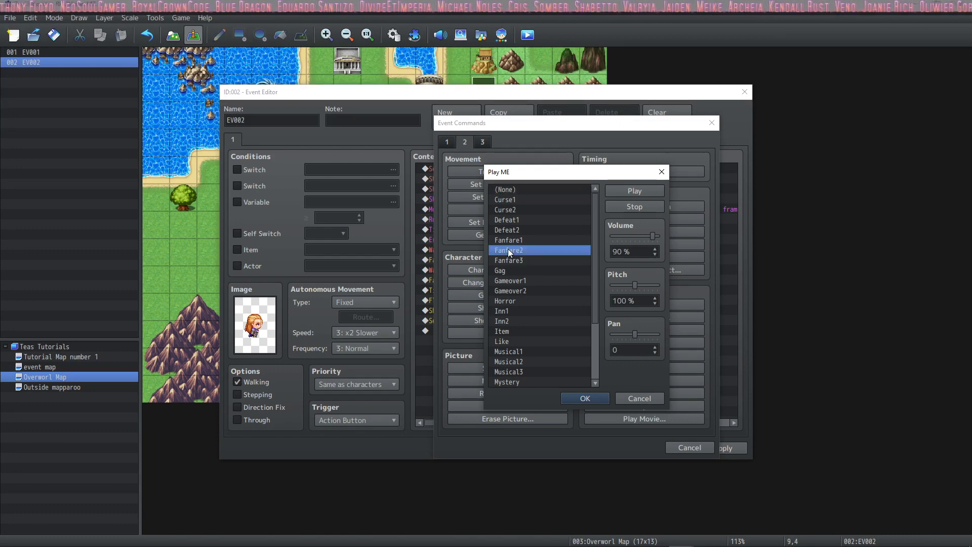
left_click(512, 221)
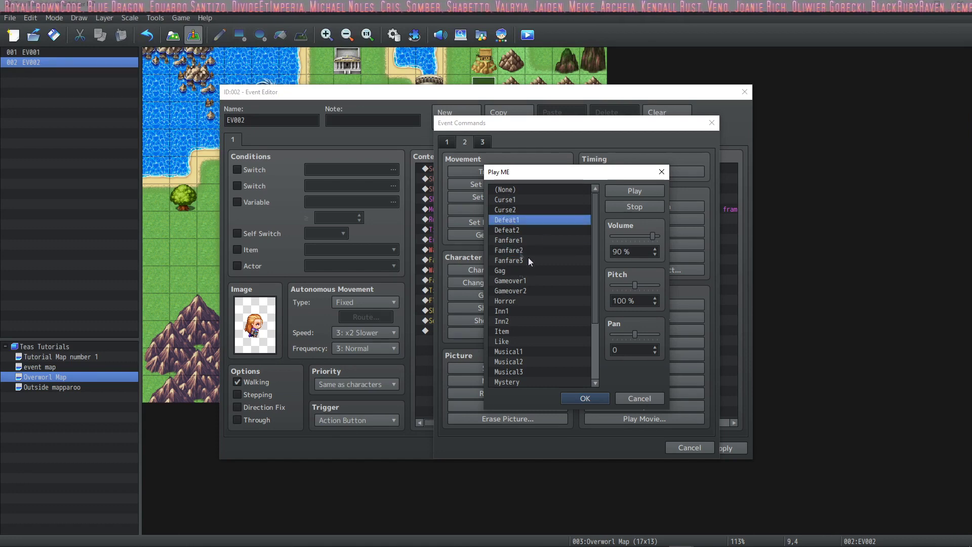
scroll(532, 325, "down", 3)
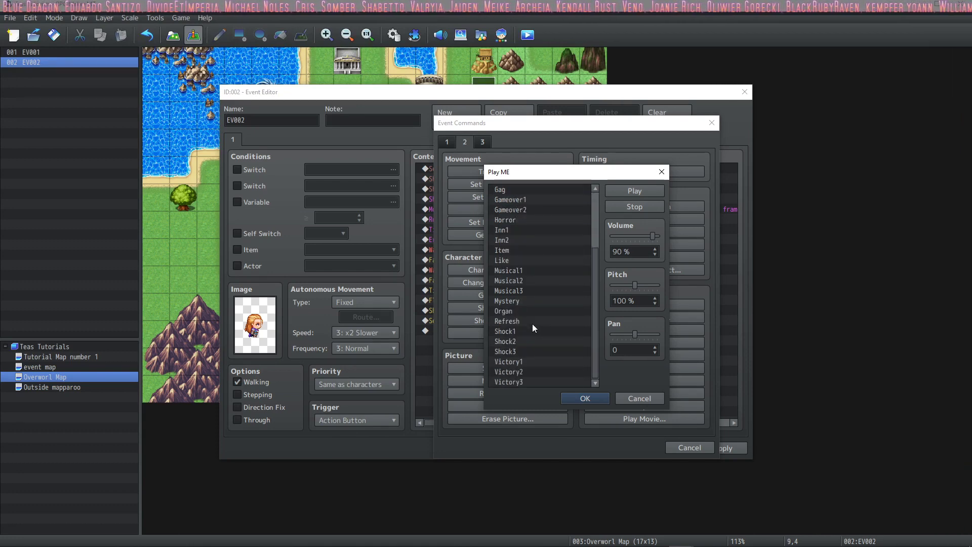
scroll(533, 323, "up", 2)
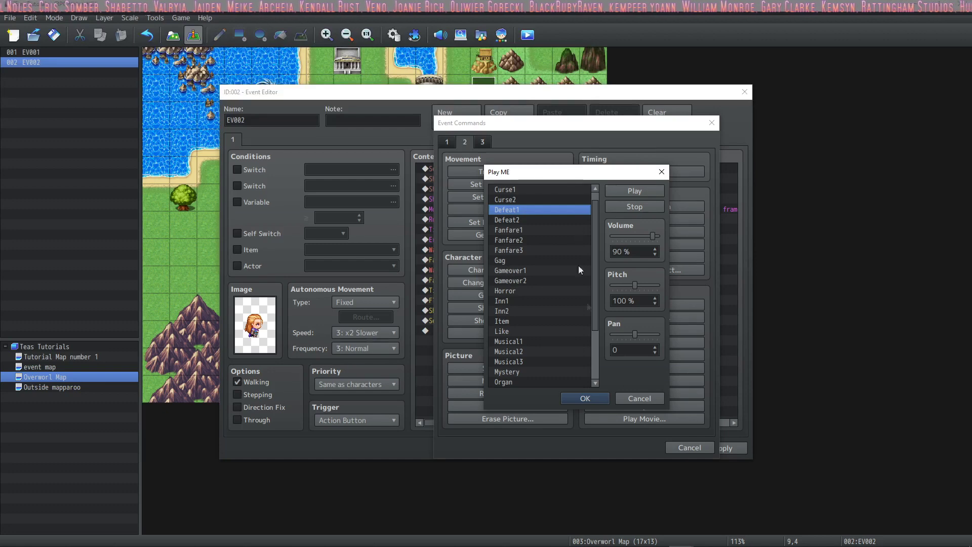
left_click(620, 399)
left_click(612, 394)
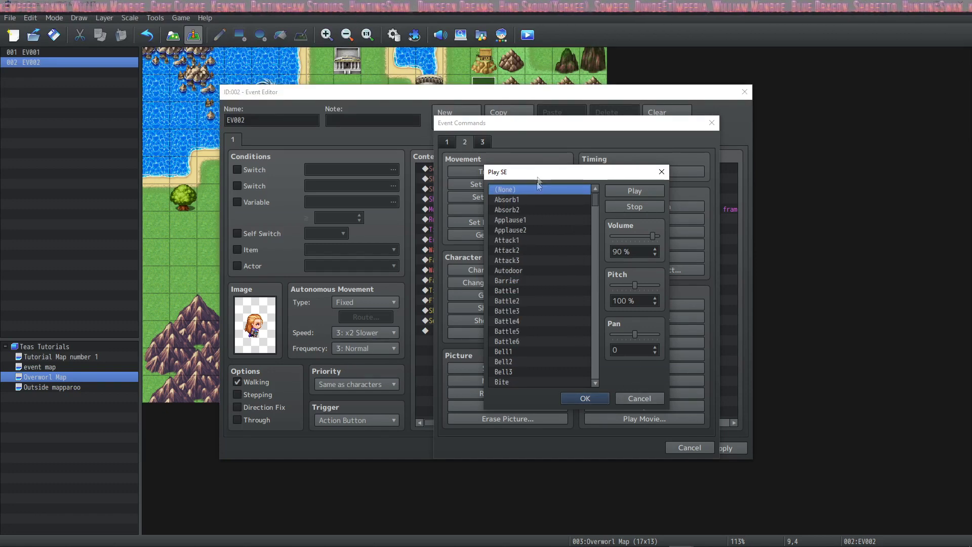
Preview the Absorb1, Absorb2, Applause1, Attack1 and Attack2 sound effects.
left_click(525, 201)
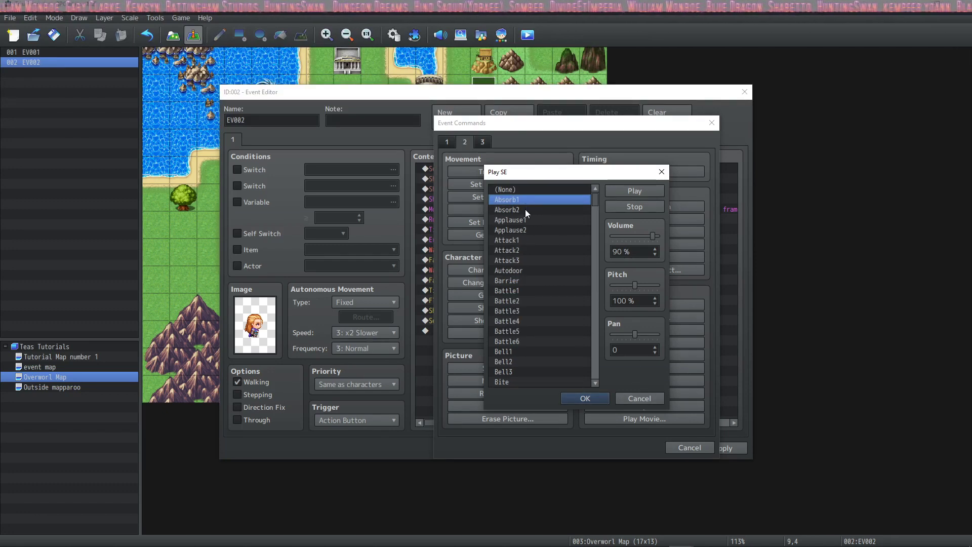
left_click(525, 209)
left_click(525, 220)
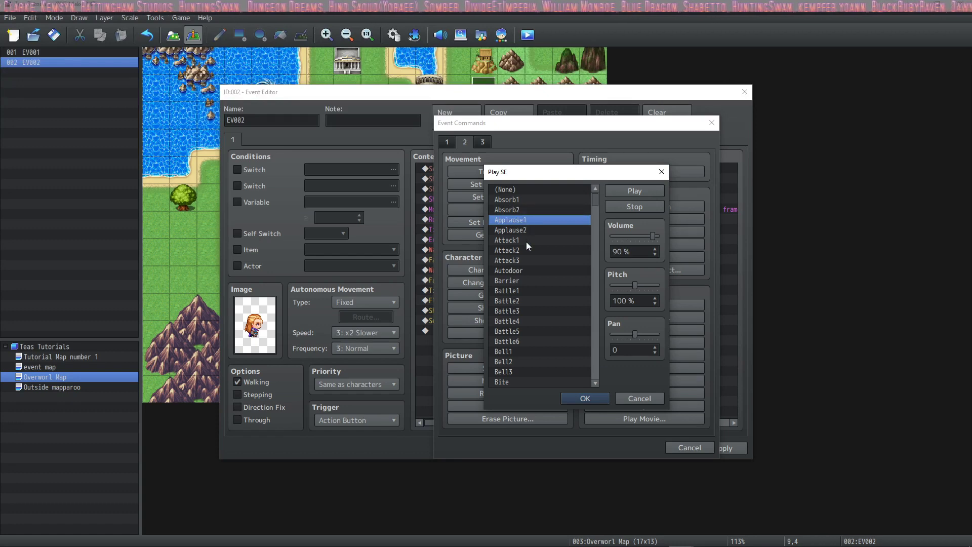
left_click(526, 241)
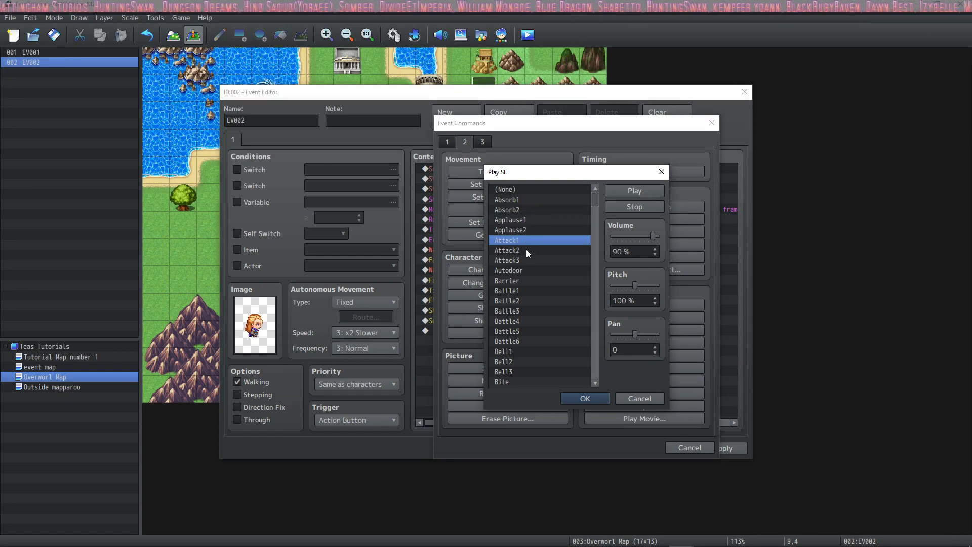
left_click(527, 250)
Preview Bell2, Blow1, Bell3, Battle5 and Bow2, cancel, and add a Stop SE command instead.
scroll(517, 315, "down", 2)
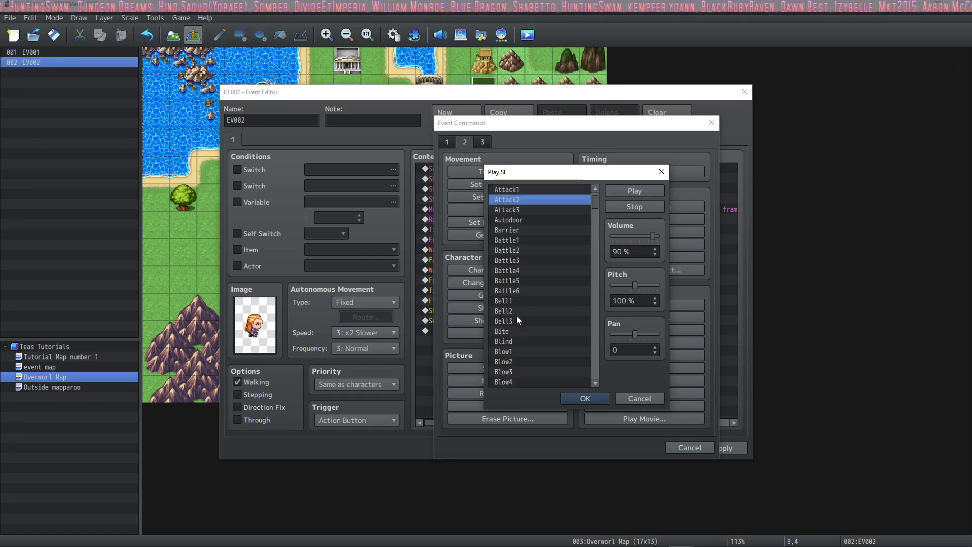
left_click(519, 311)
scroll(548, 326, "down", 2)
left_click(508, 282)
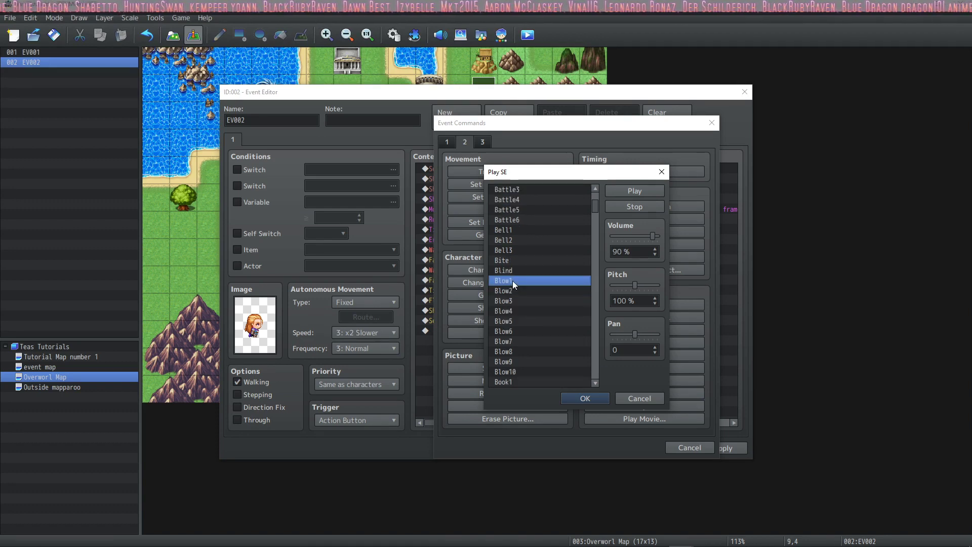
left_click(510, 251)
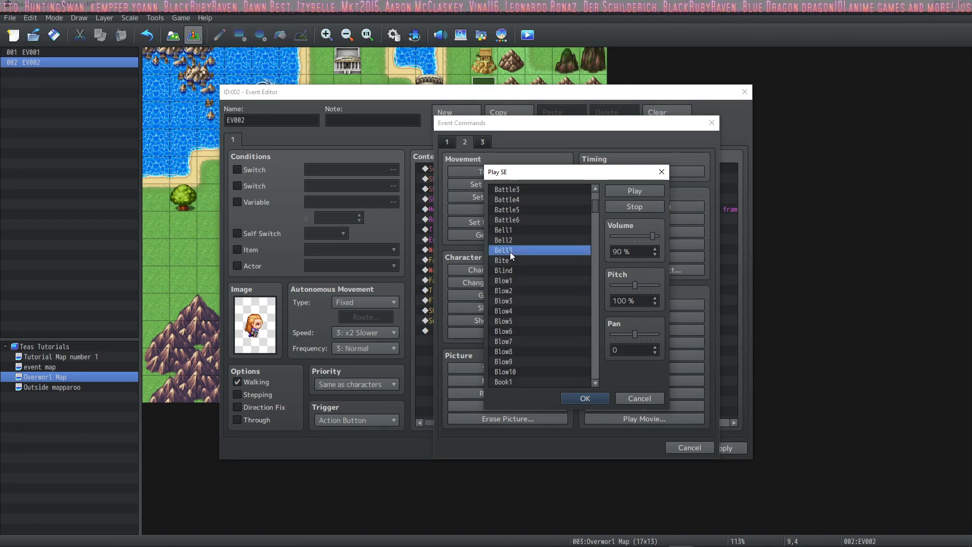
left_click(510, 213)
scroll(524, 327, "down", 2)
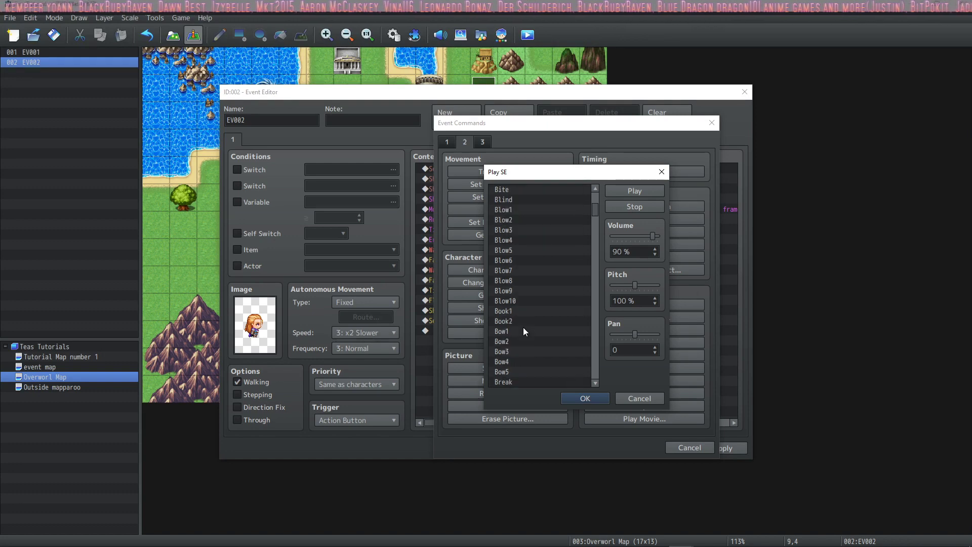
left_click(518, 340)
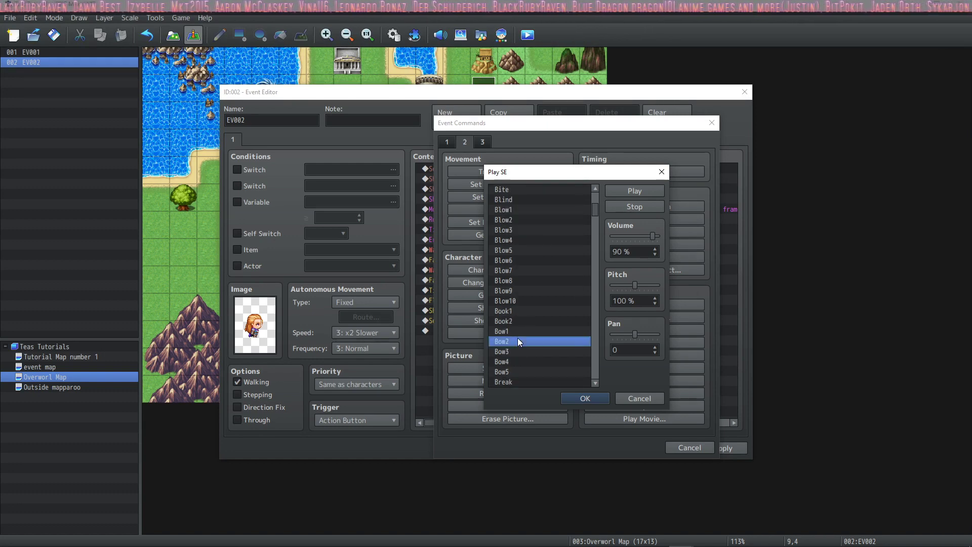
left_click(639, 398)
left_click(669, 405)
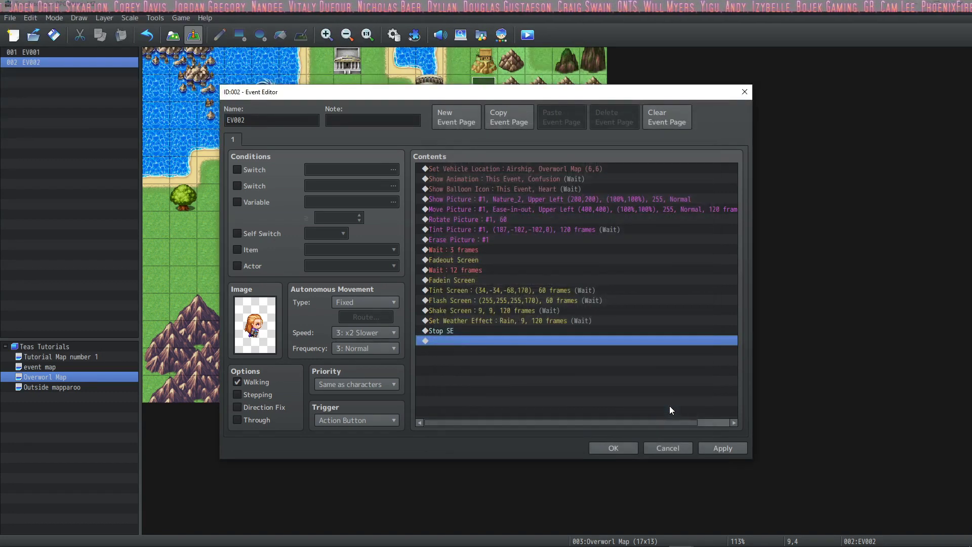
Delete the Stop SE line, select the Untitled movie, and open the project folder in File Explorer.
left_click(447, 335)
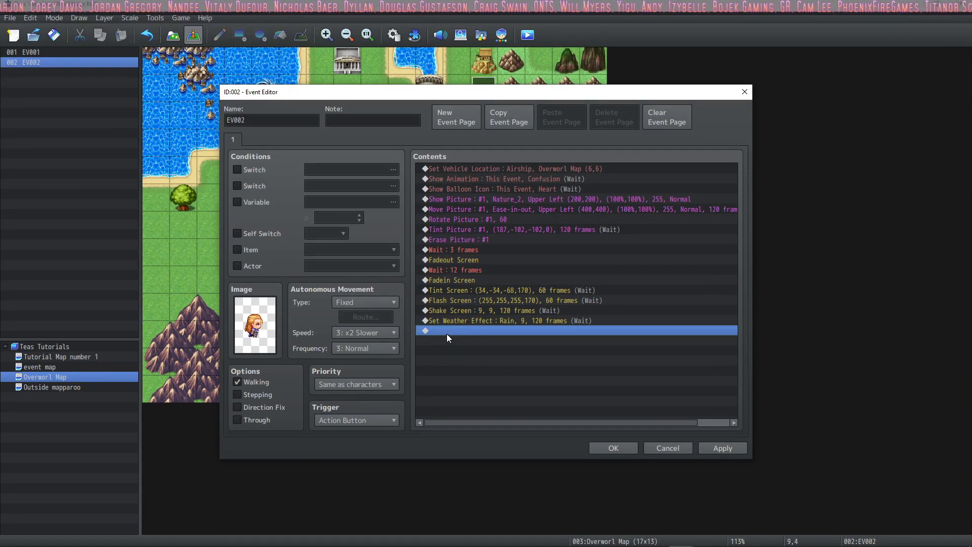
double_click(447, 334)
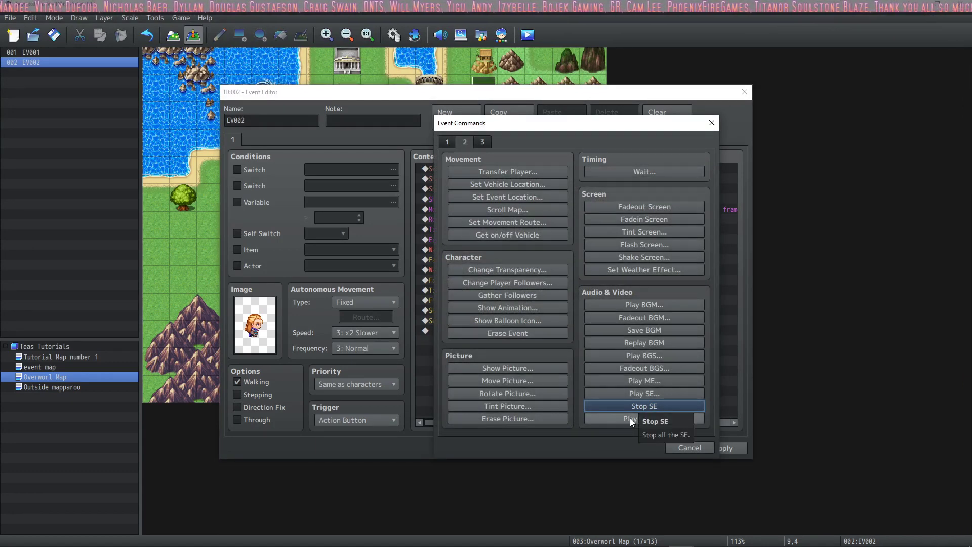
left_click(630, 419)
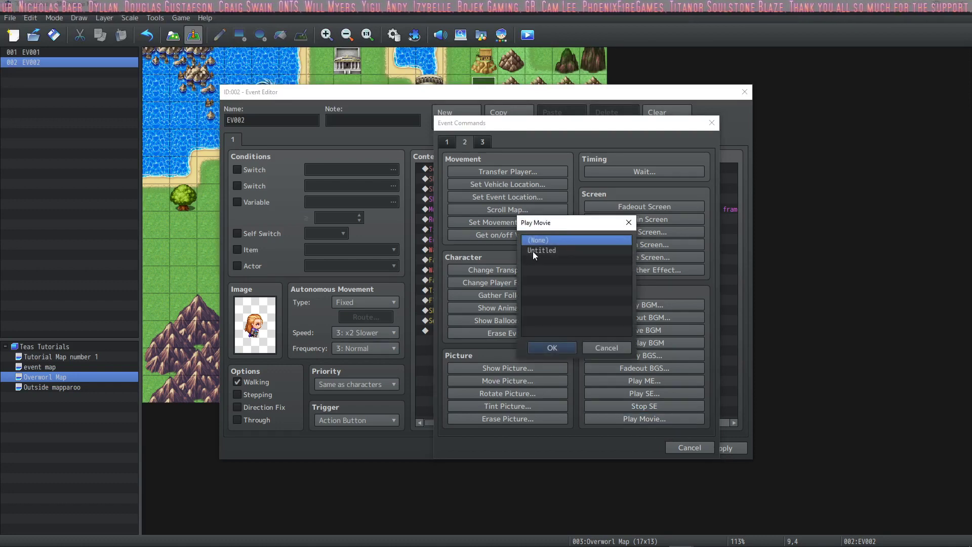
left_click(533, 251)
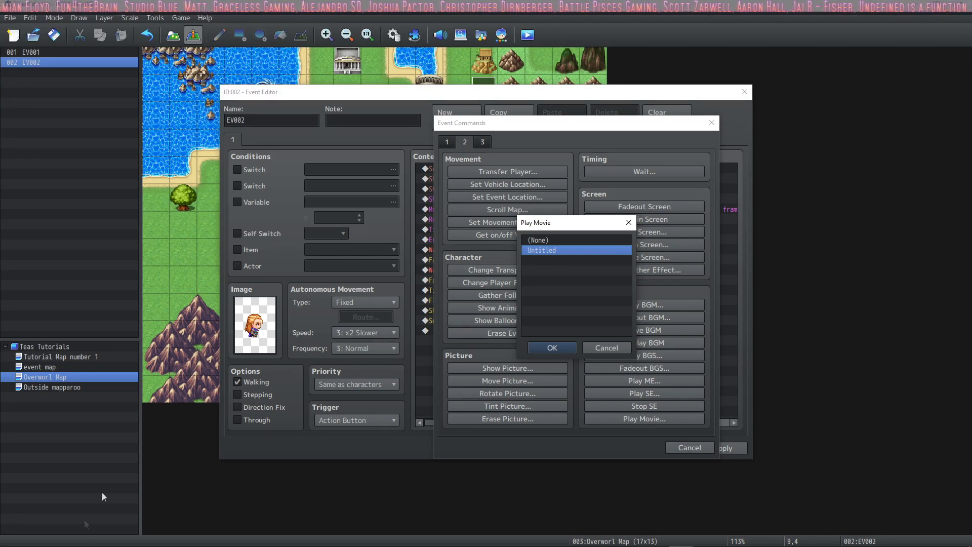
left_click(160, 536)
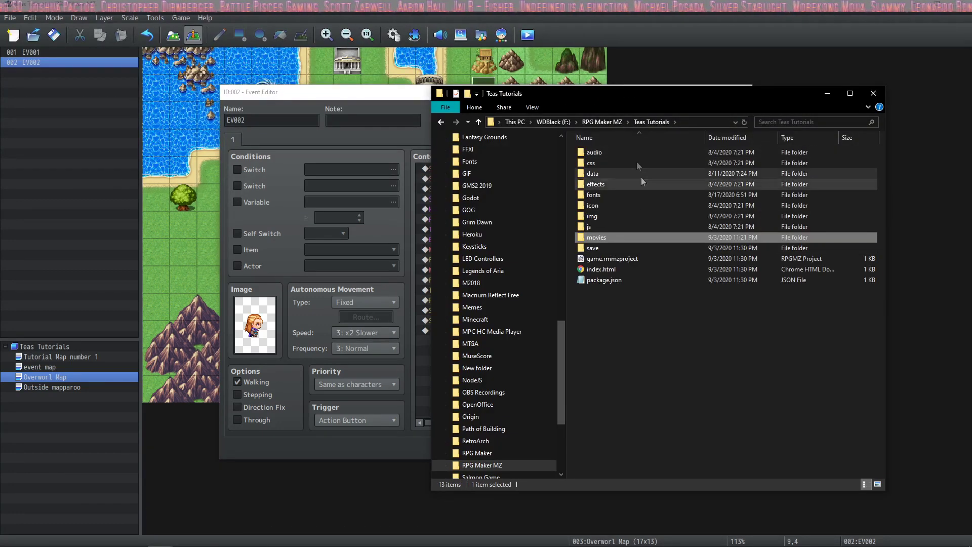
Confirm Untitled.webm is in the movies folder, then minimize File Explorer.
double_click(600, 237)
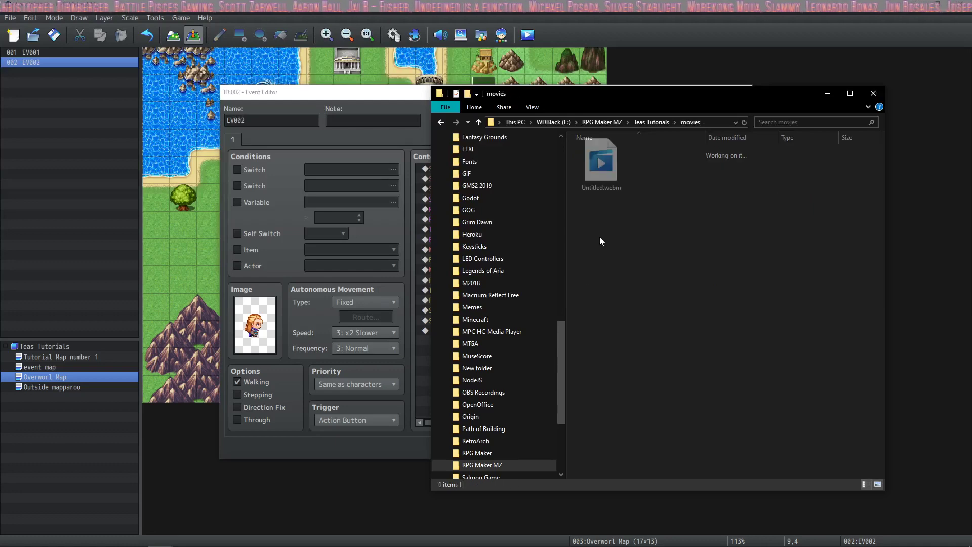
left_click(628, 172)
left_click(651, 122)
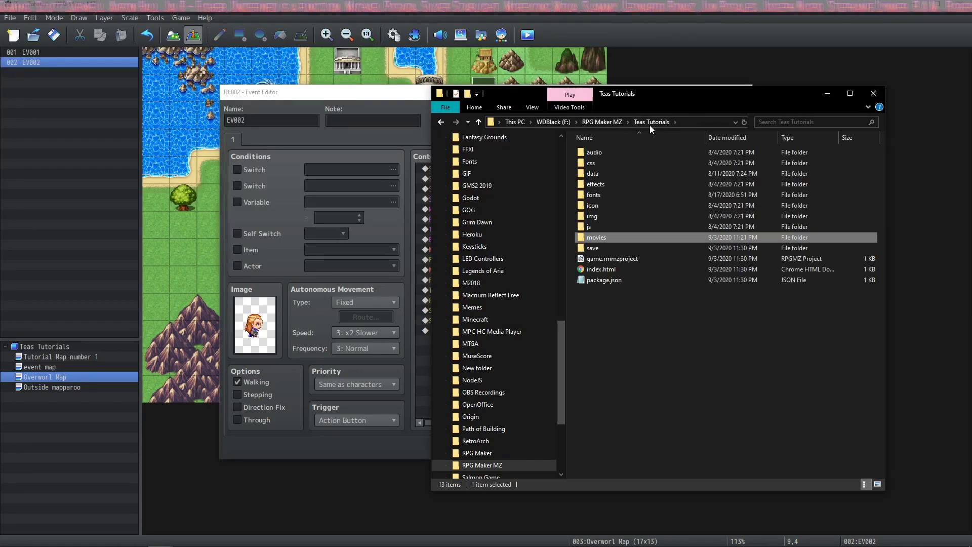
left_click(827, 94)
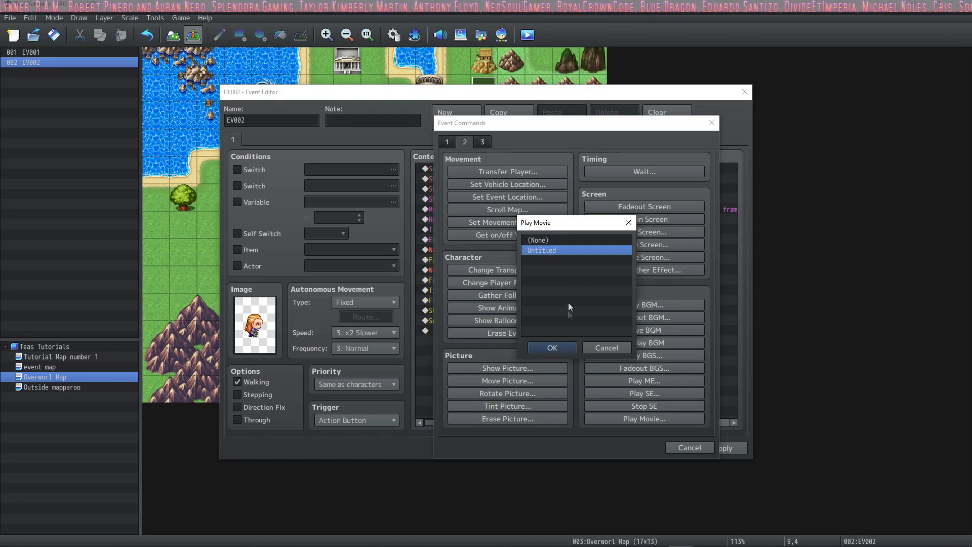
Add Play Movie : Untitled after the rain weather effect.
left_click(556, 347)
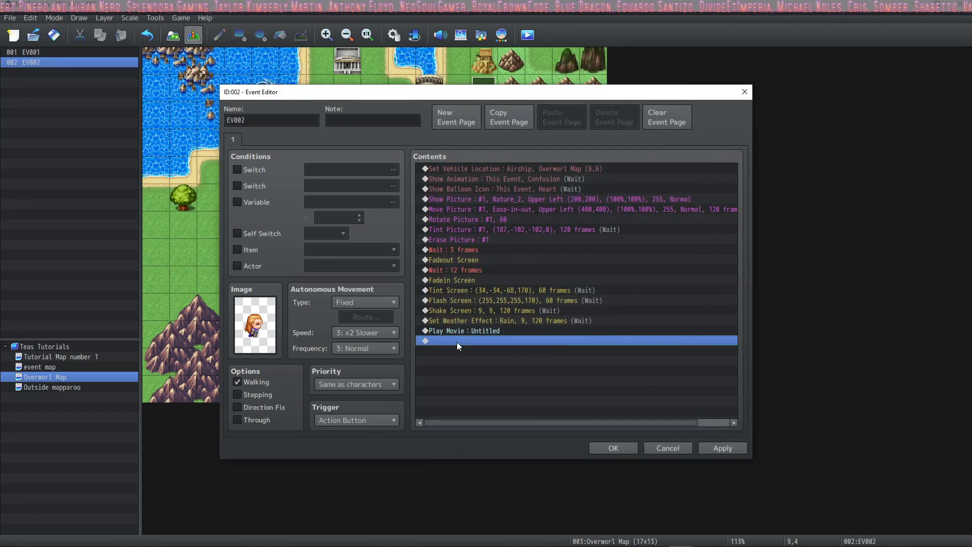